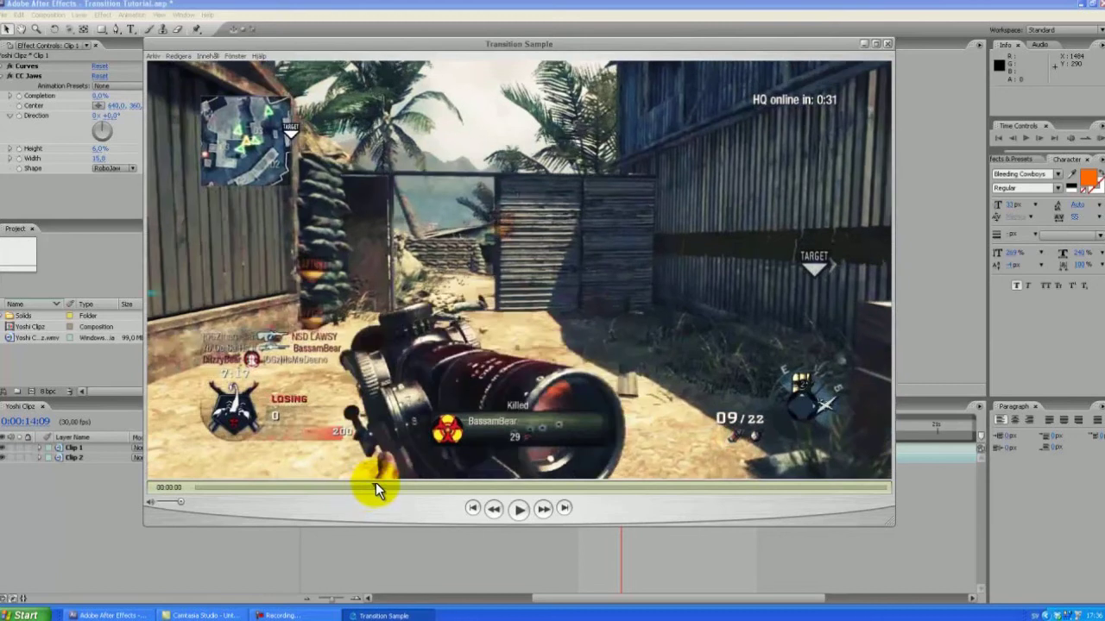
Scrub through the Transition Sample video to preview the finished effect and close the player.
drag(399, 483, 711, 390)
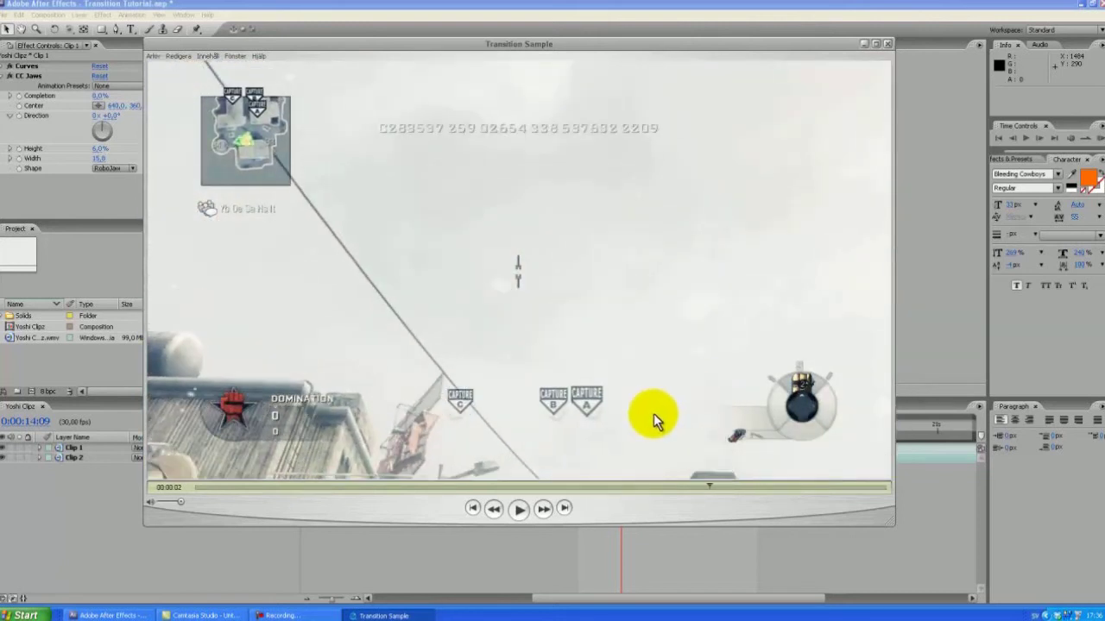
click(886, 42)
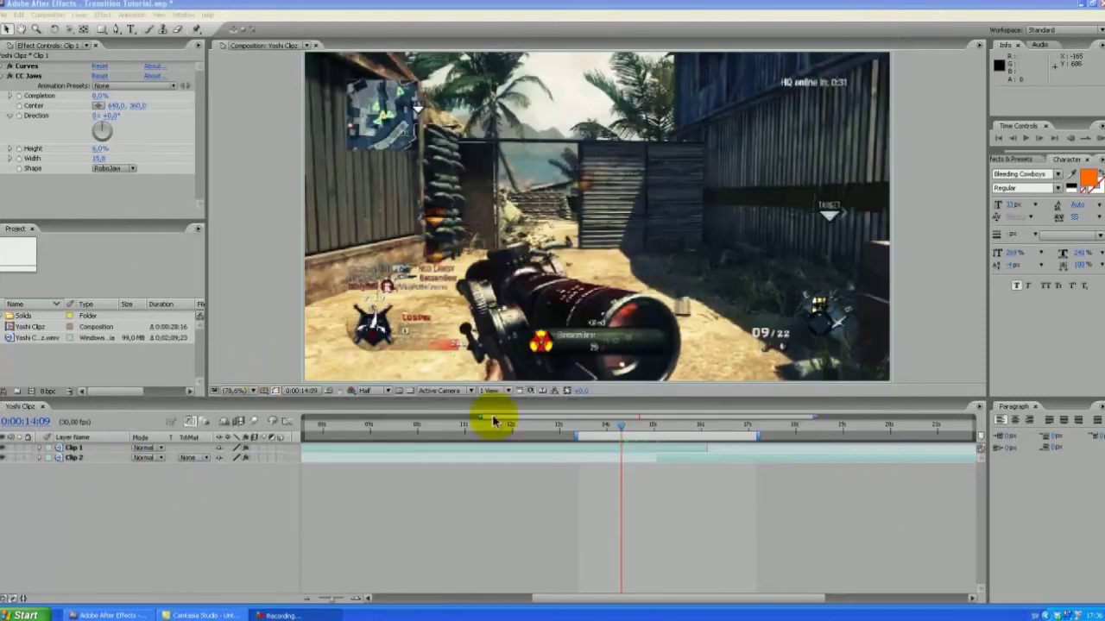
Undo the existing CC Jaws effect on Clip 1 and apply a fresh CC Jaws transition to that layer.
click(186, 520)
key(ctrl+z)
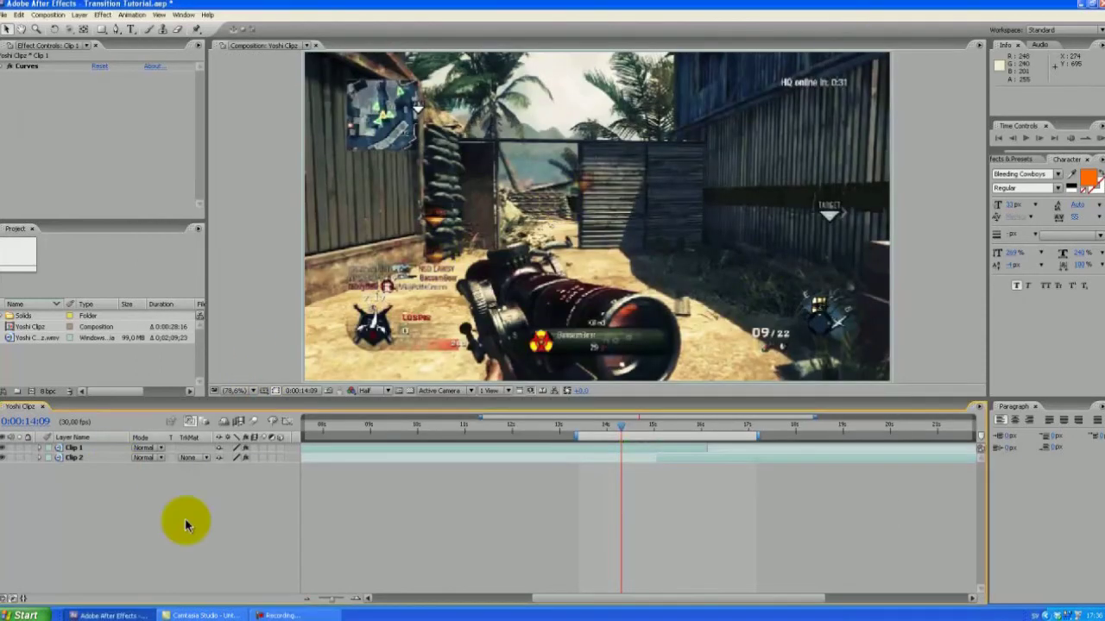
click(98, 448)
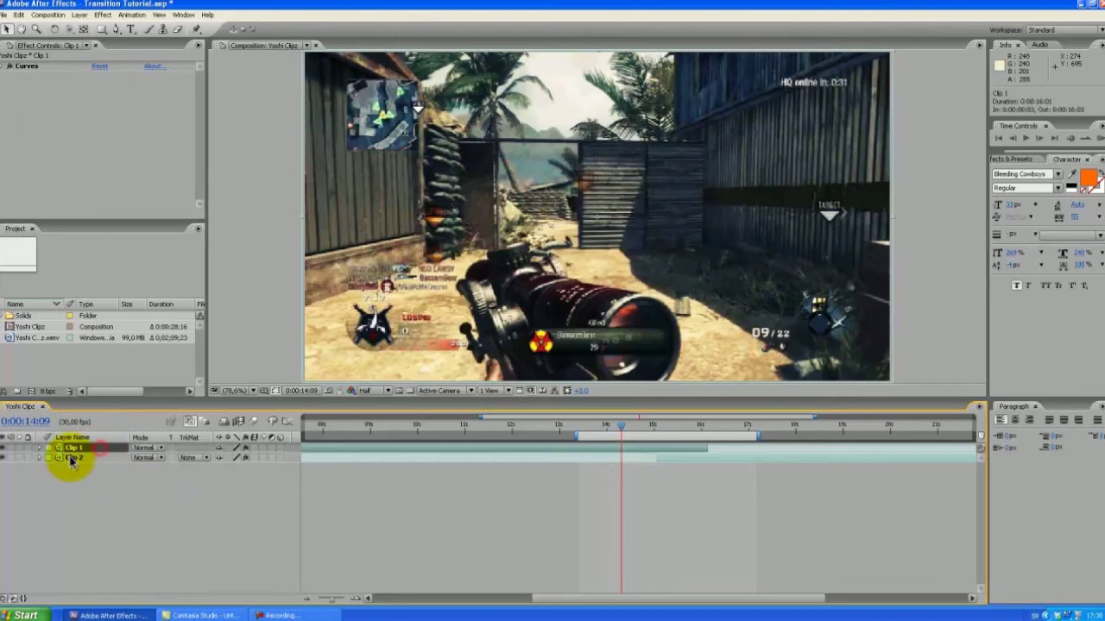
click(102, 15)
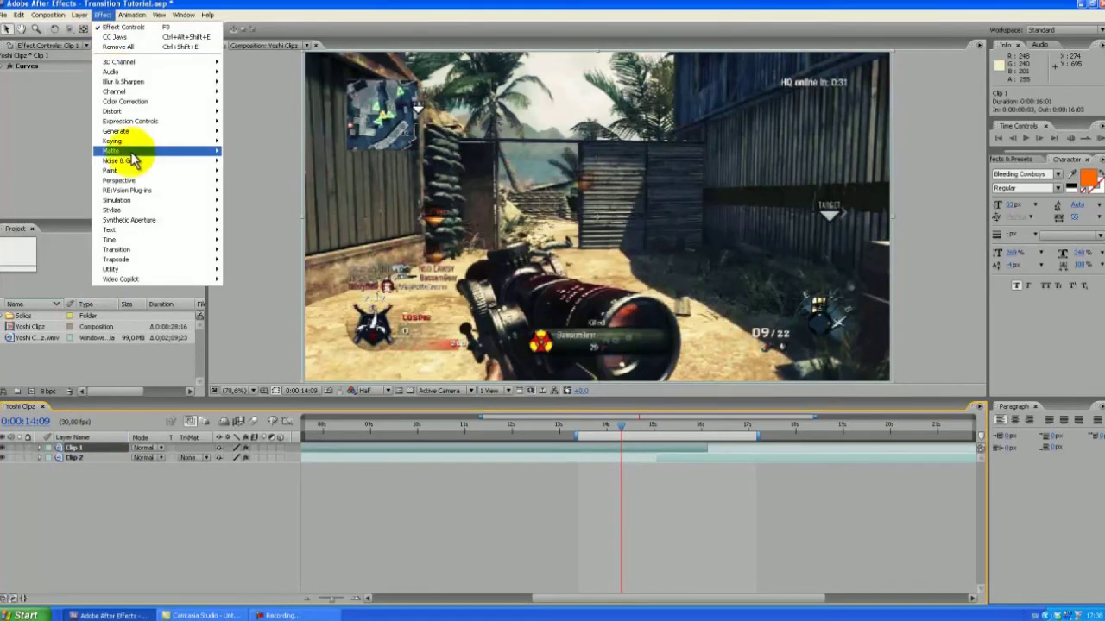
mouse_move(143, 252)
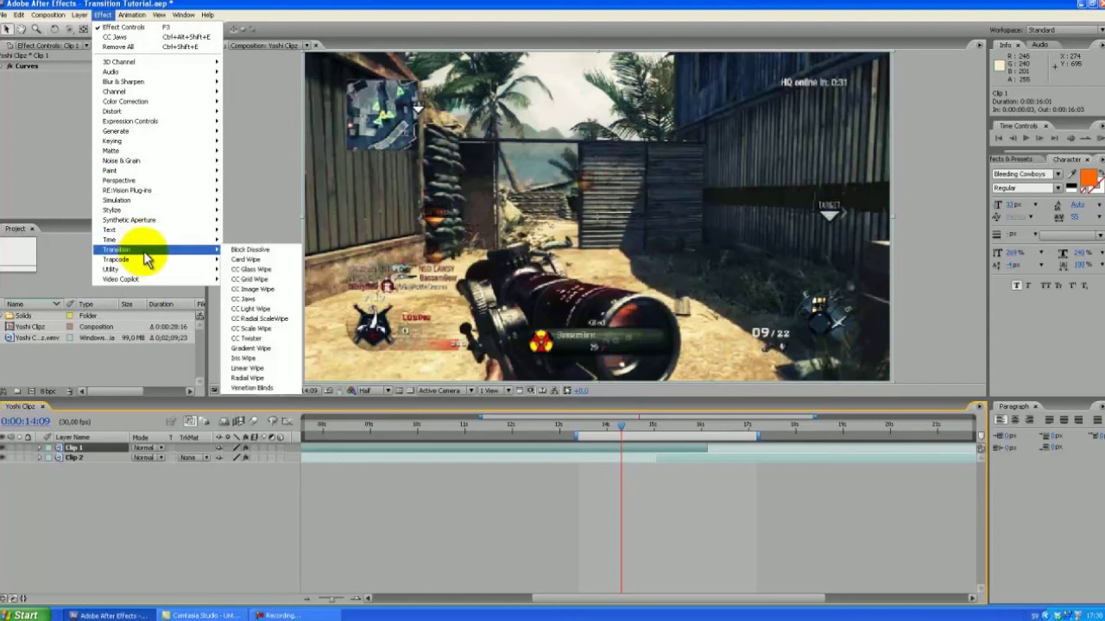
click(259, 299)
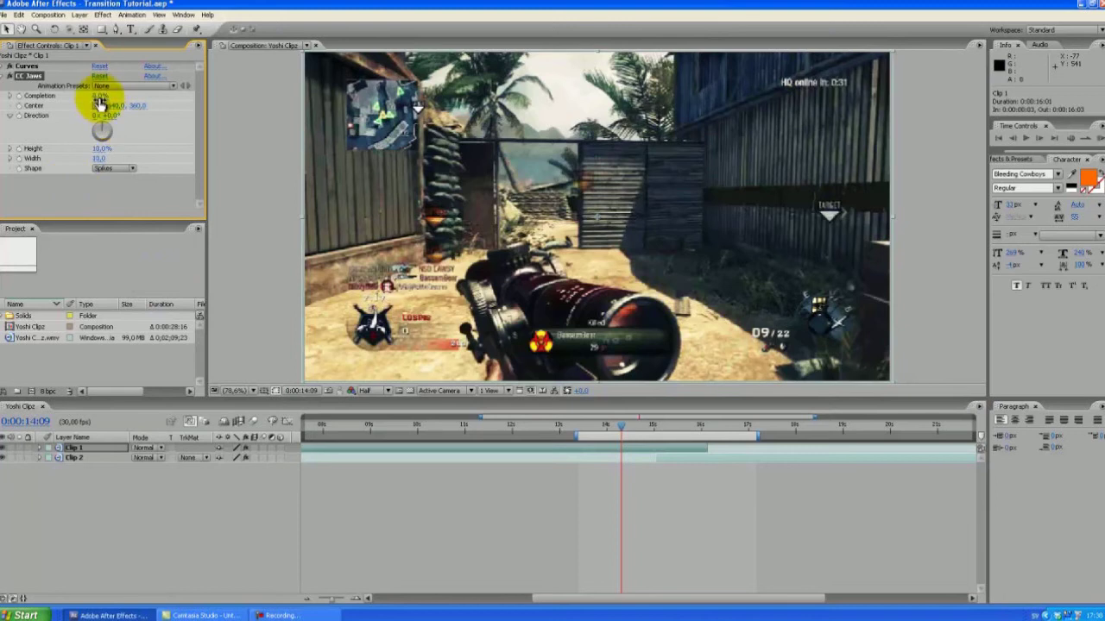
Set the CC Jaws shape to RoboJaw and open the jaws to 10% Completion on Clip 1.
drag(98, 95, 79, 55)
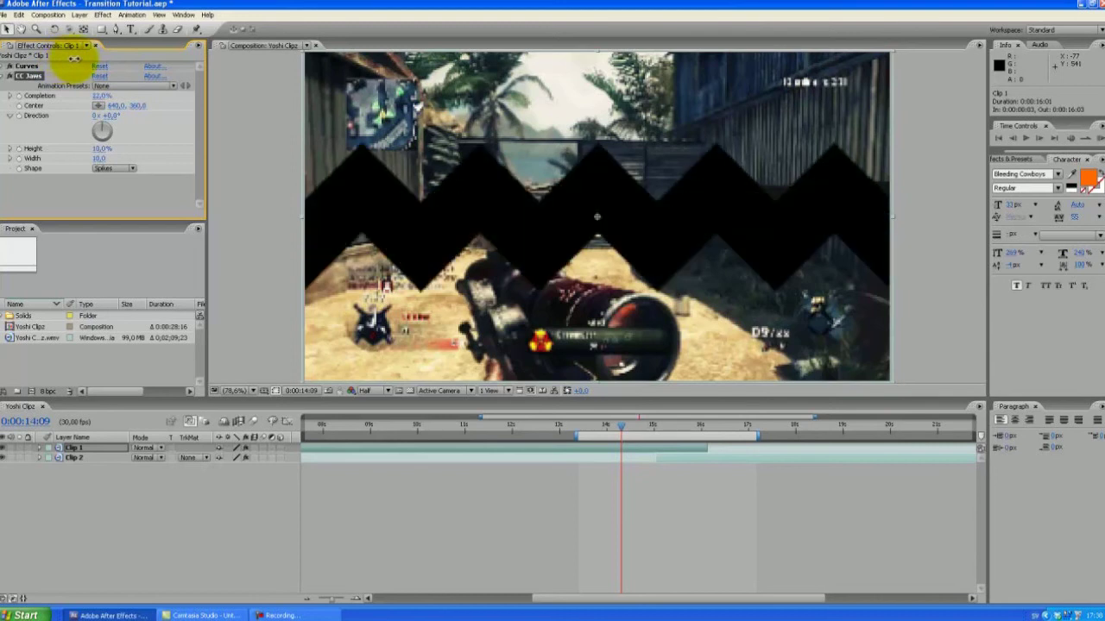
click(134, 171)
click(129, 181)
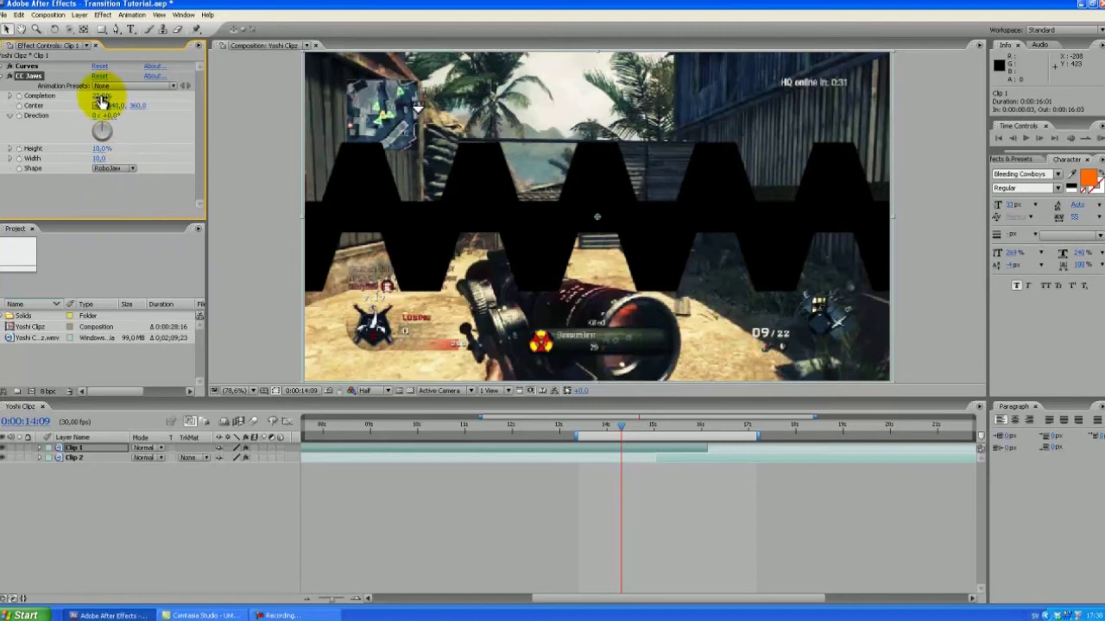
drag(98, 96, 97, 100)
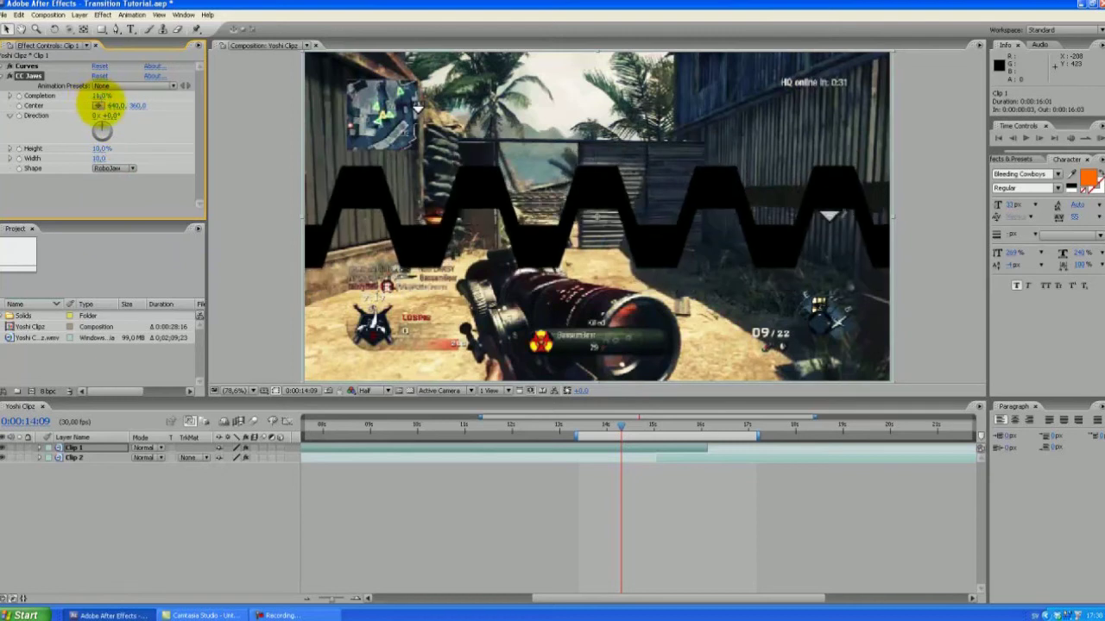
key(Return)
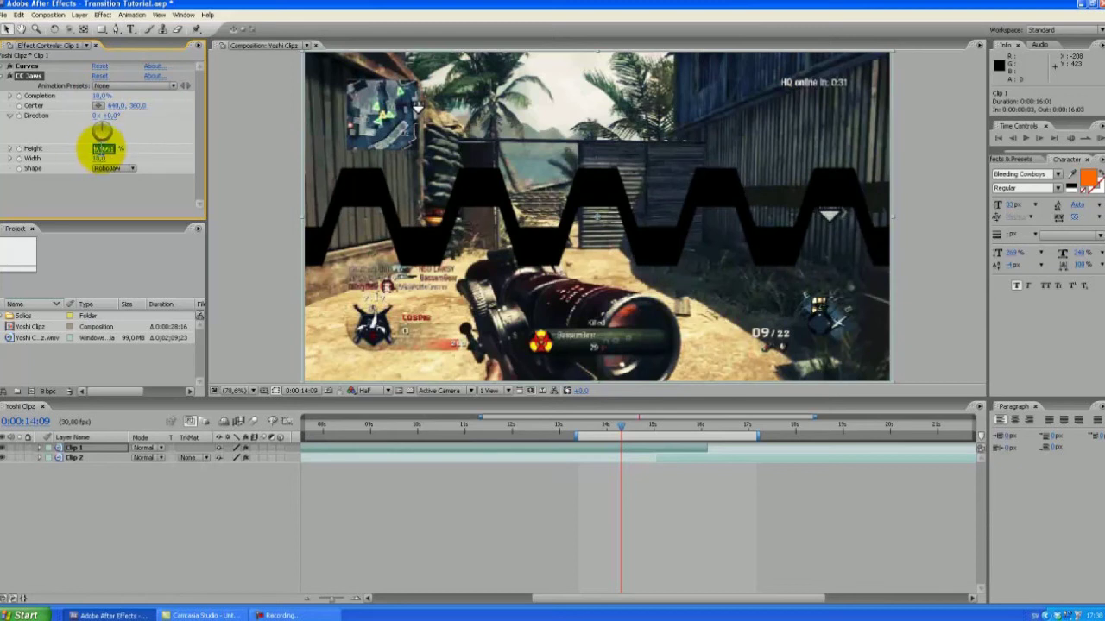
Set the CC Jaws Height to 6%, Width to 15,5 and Completion to 0,5%.
drag(101, 153, 99, 153)
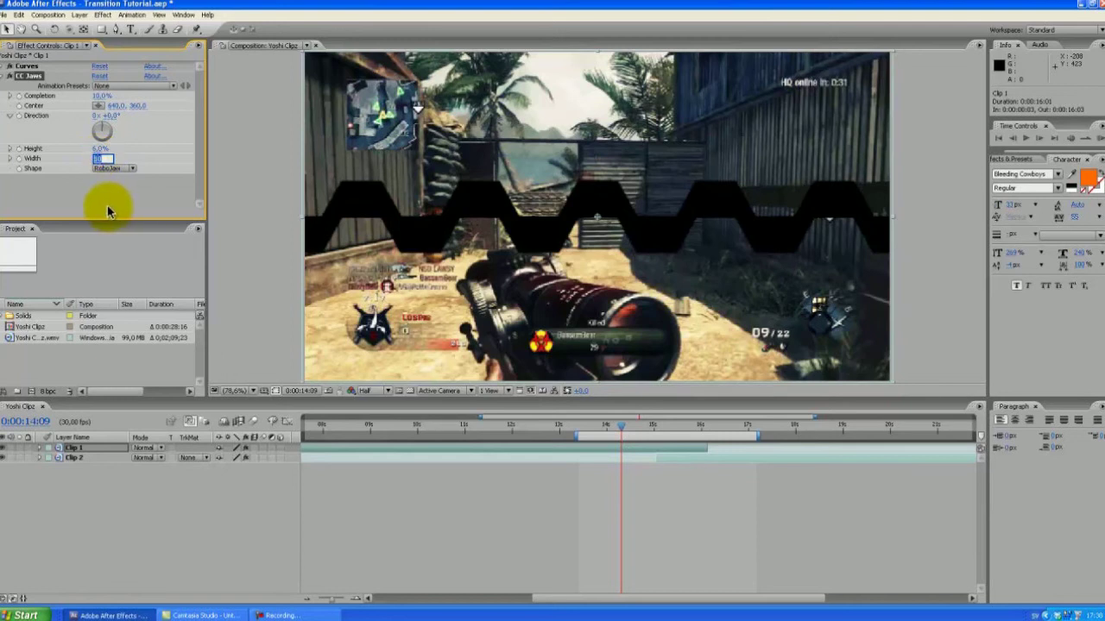
text(15,5)
key(Return)
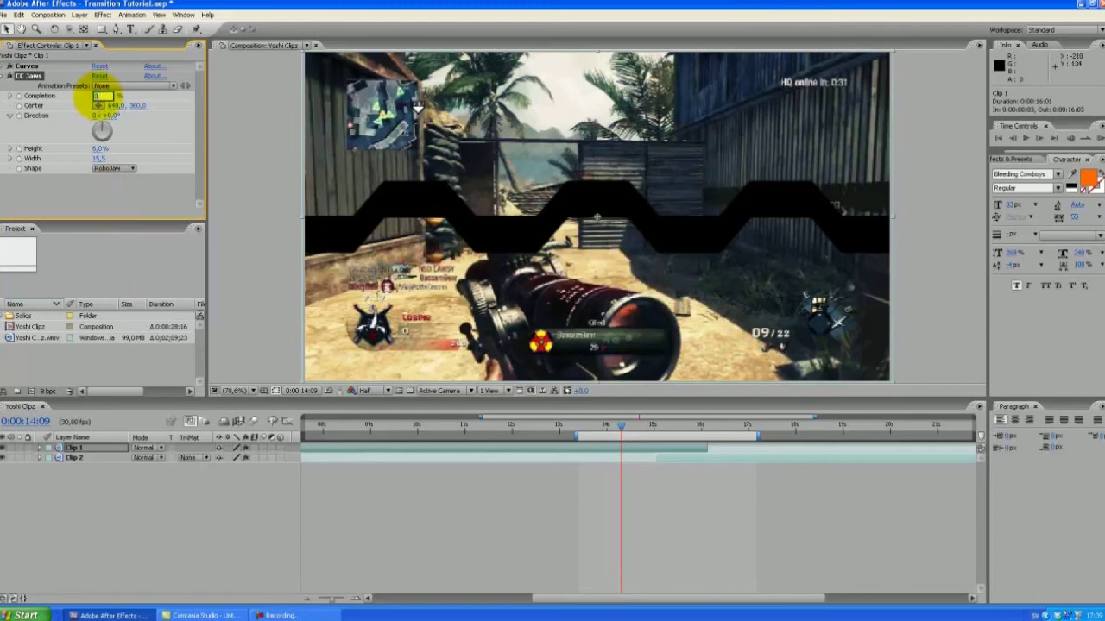
text(0,5)
key(Return)
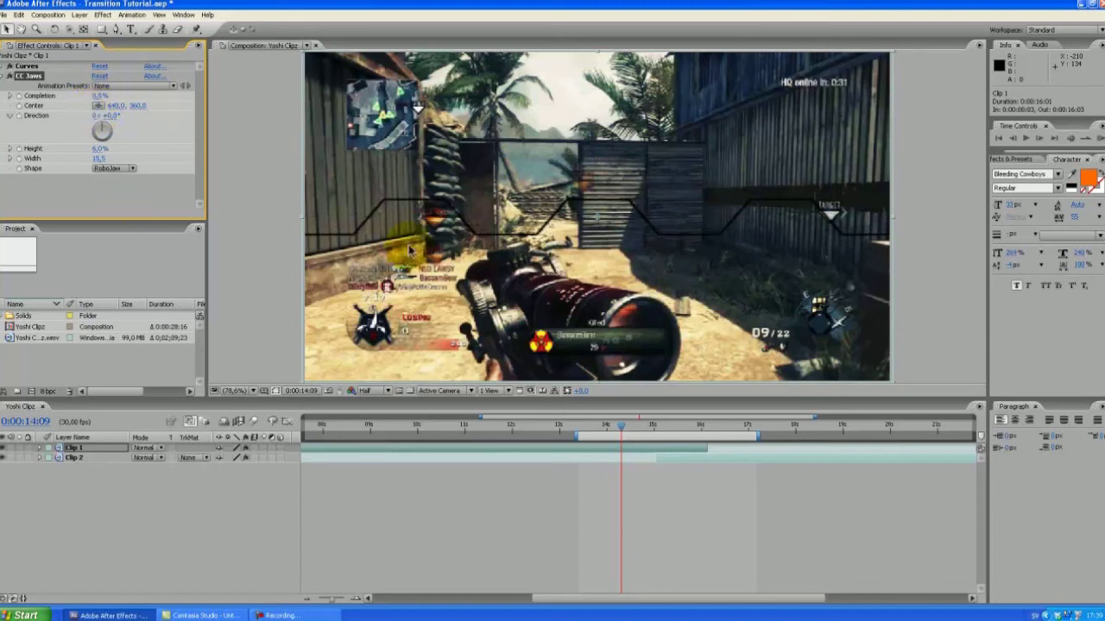
Create a new 1280 × 720 solid layer in bright blue, colour 006CFE.
click(82, 17)
mouse_move(130, 26)
click(272, 36)
click(500, 312)
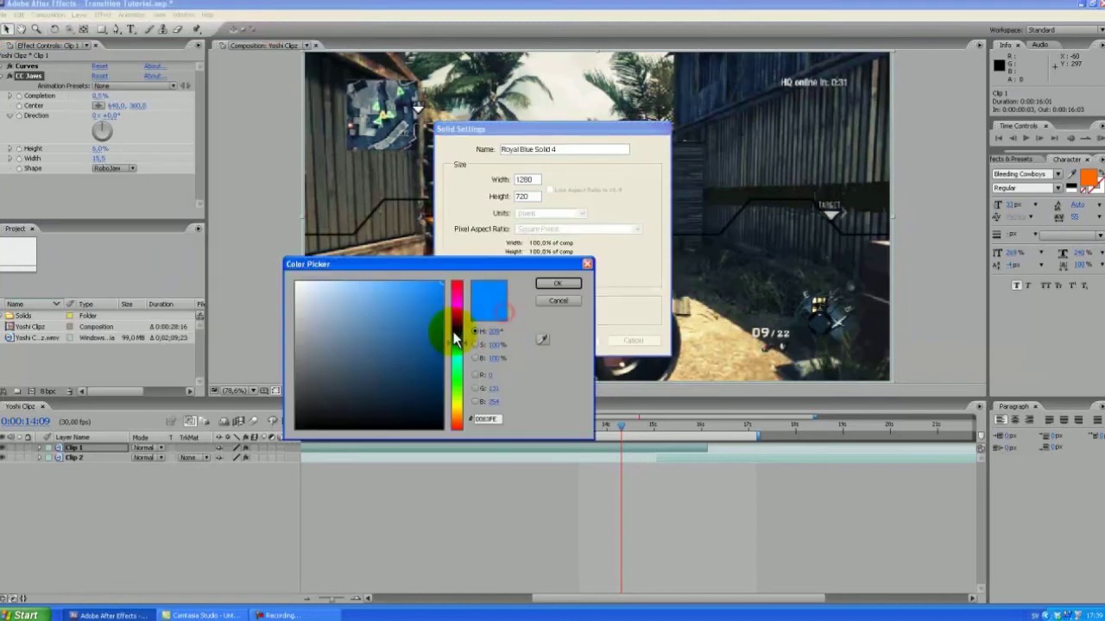
mouse_move(462, 330)
mouse_down()
mouse_move(469, 393)
mouse_move(459, 340)
mouse_up()
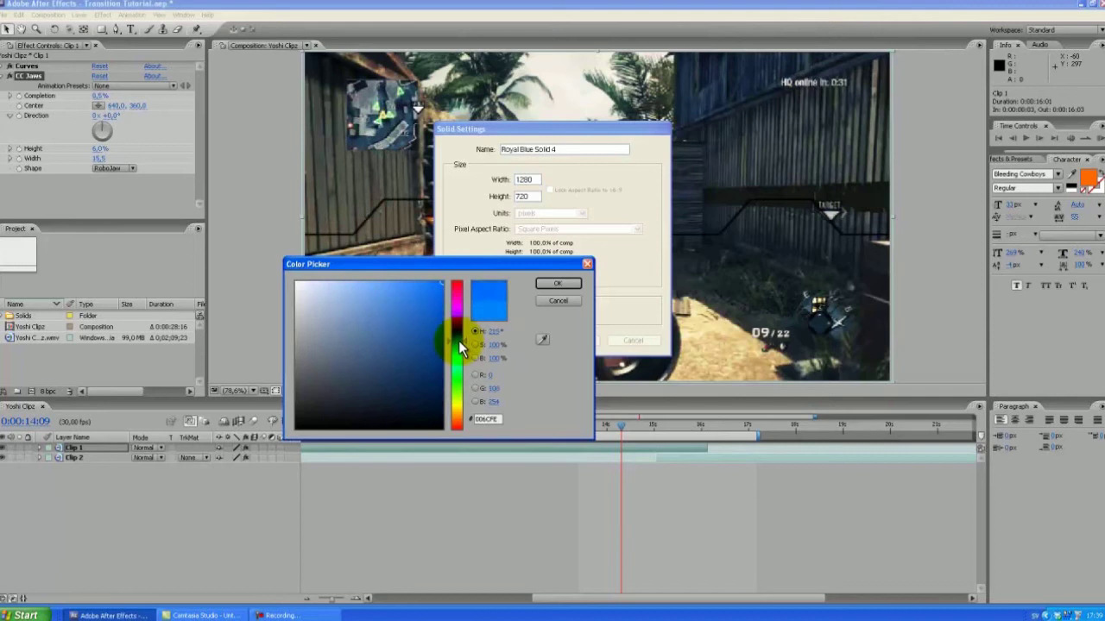
click(562, 283)
click(571, 340)
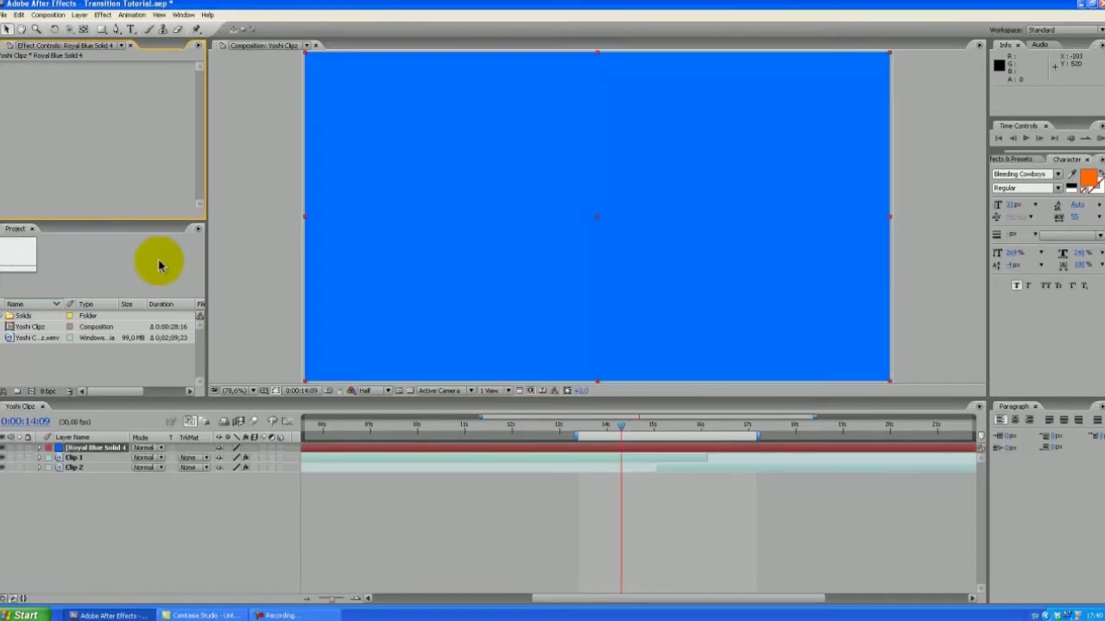
Hide the blue solid layer so the footage and the jaw line beneath it can be traced.
click(5, 448)
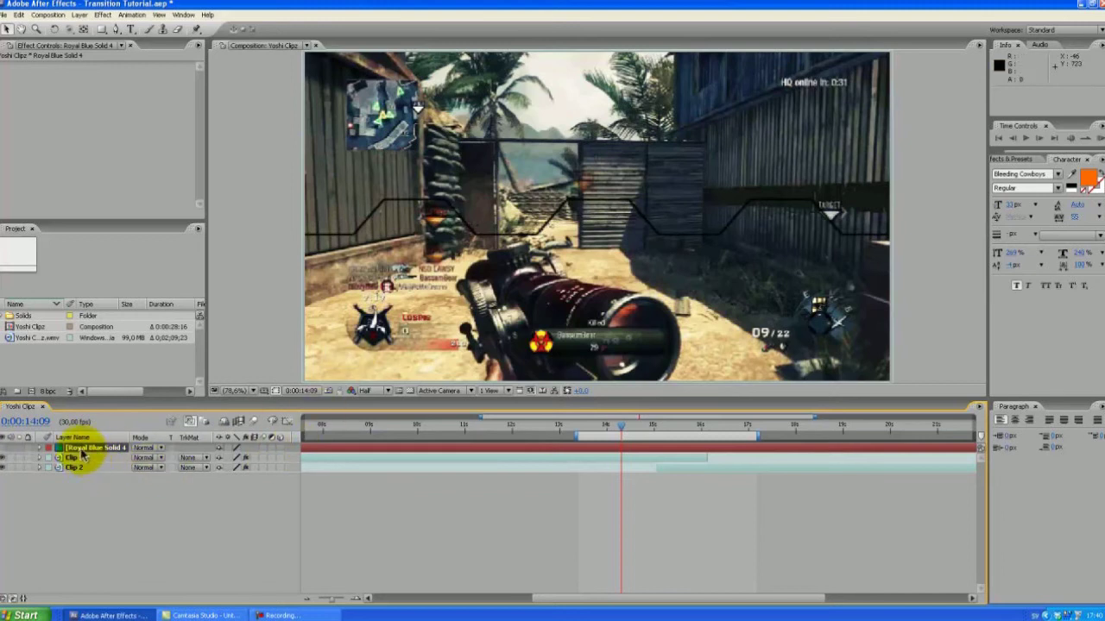
click(5, 448)
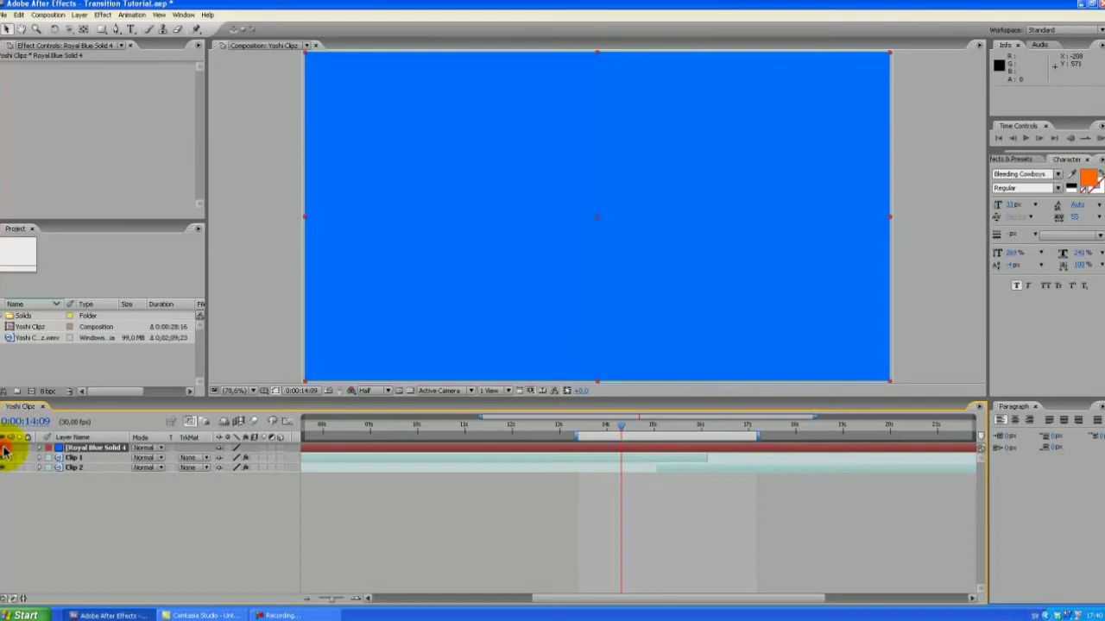
click(4, 448)
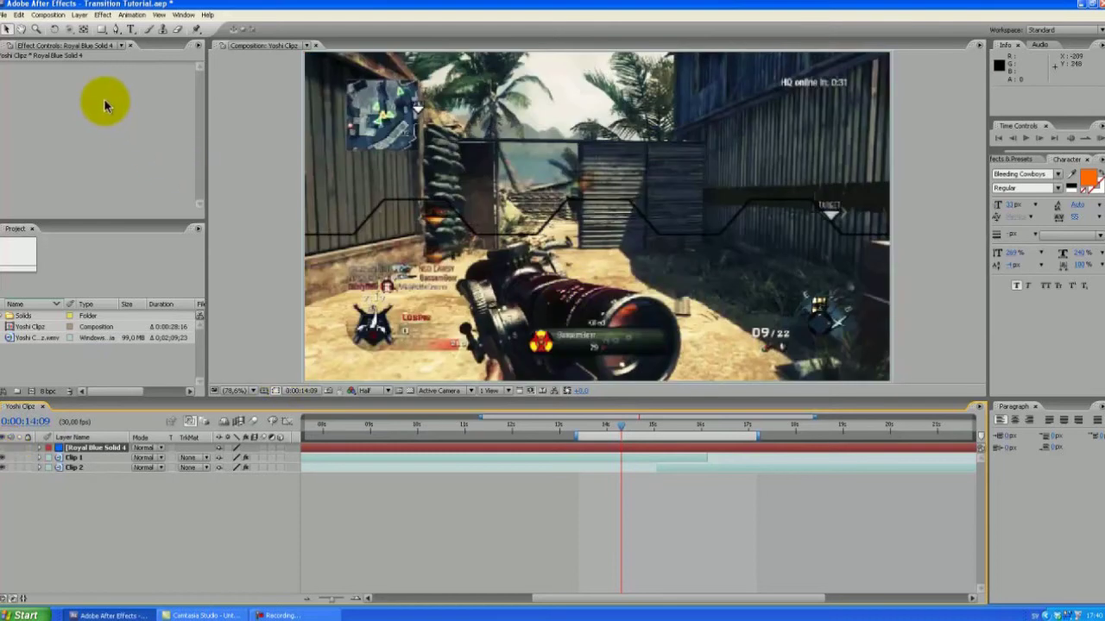
Start a Pen tool mask on the blue solid, tracing the underside of the black jaw line from the frame's left edge over the first tooth.
click(112, 448)
scroll(444, 298, up, 2)
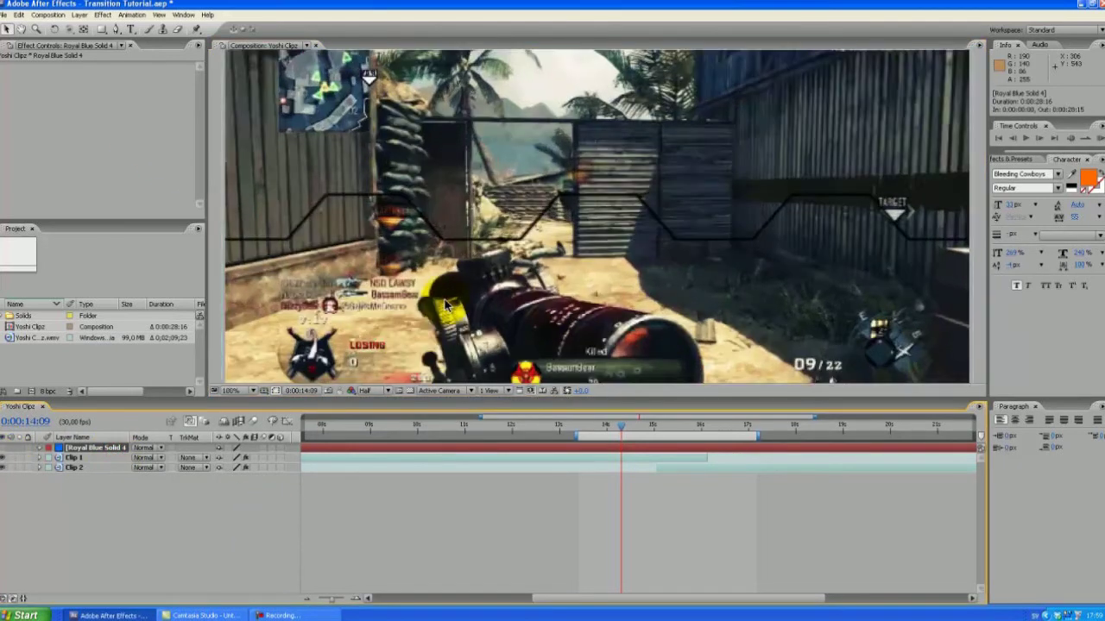
drag(405, 290, 630, 250)
drag(320, 247, 480, 263)
scroll(402, 250, up, 2)
drag(402, 250, 544, 241)
key(g)
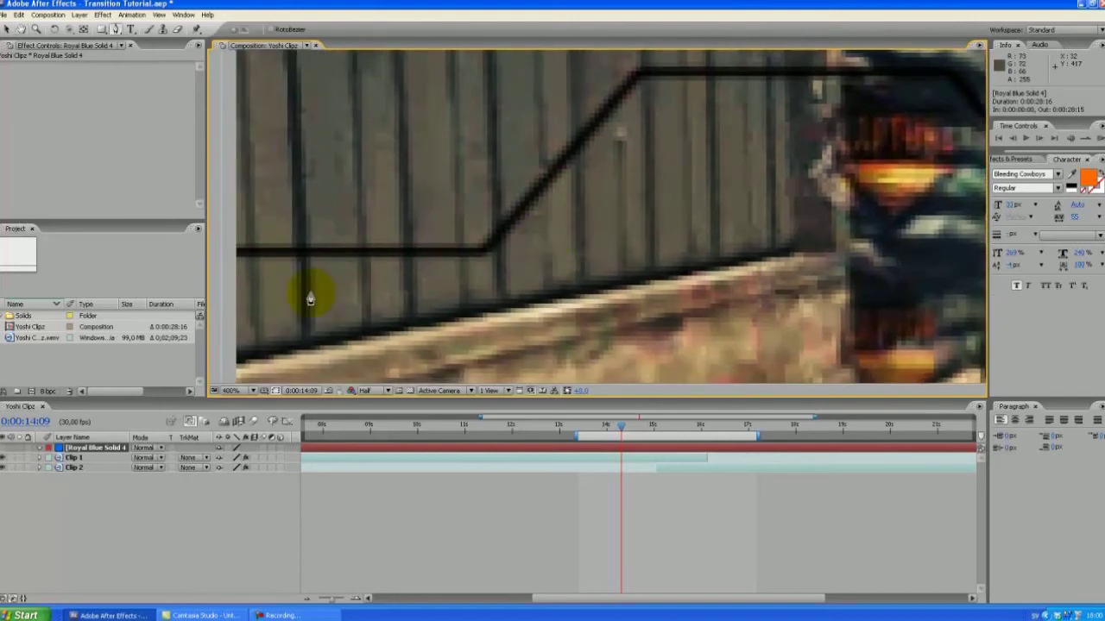
click(234, 256)
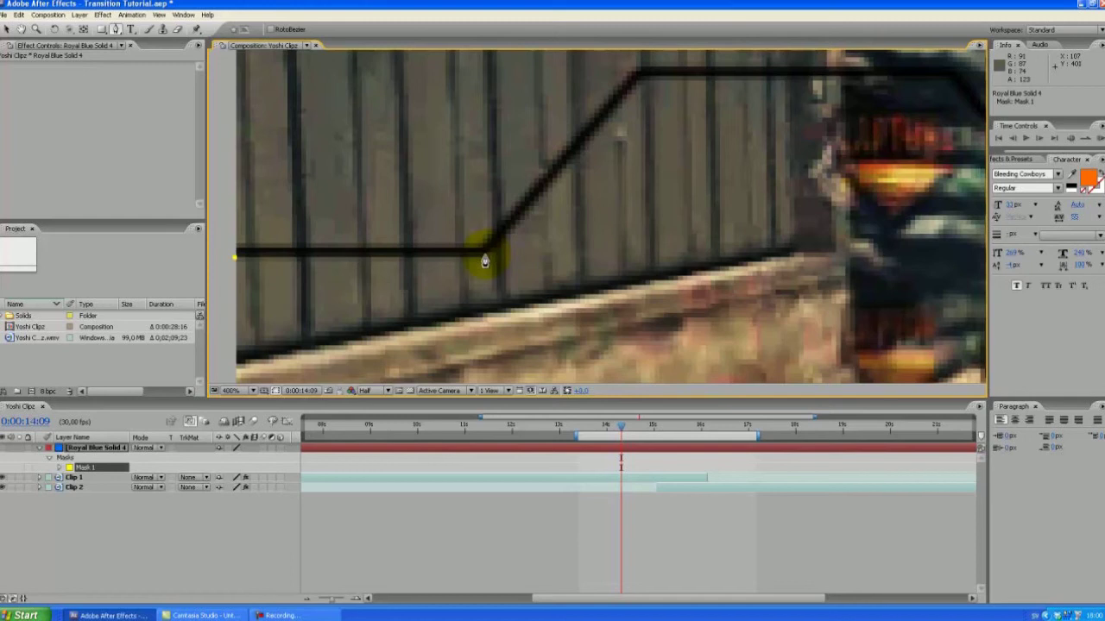
click(485, 257)
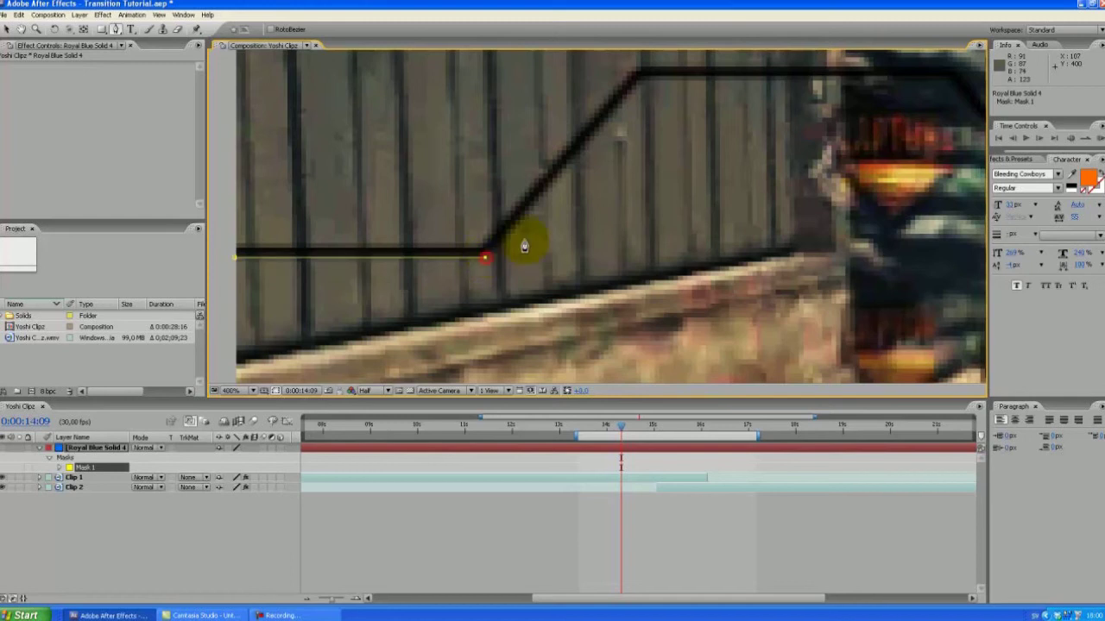
click(642, 84)
drag(745, 135, 445, 190)
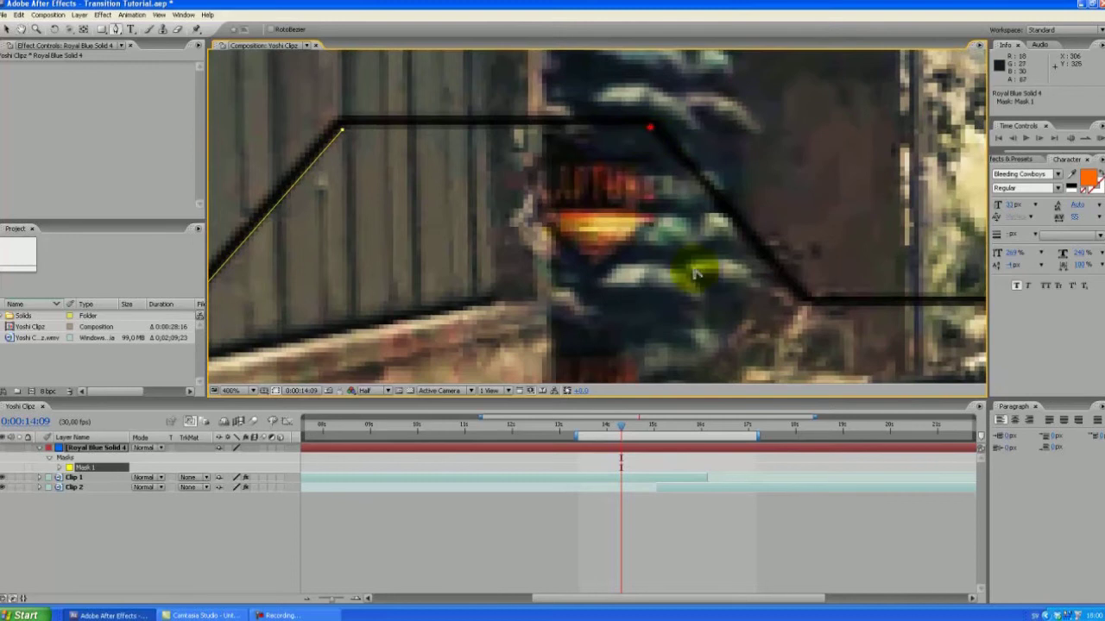
Continue the mask path along the underside of the jaw line through the middle teeth towards the frame's right edge.
drag(784, 316, 573, 251)
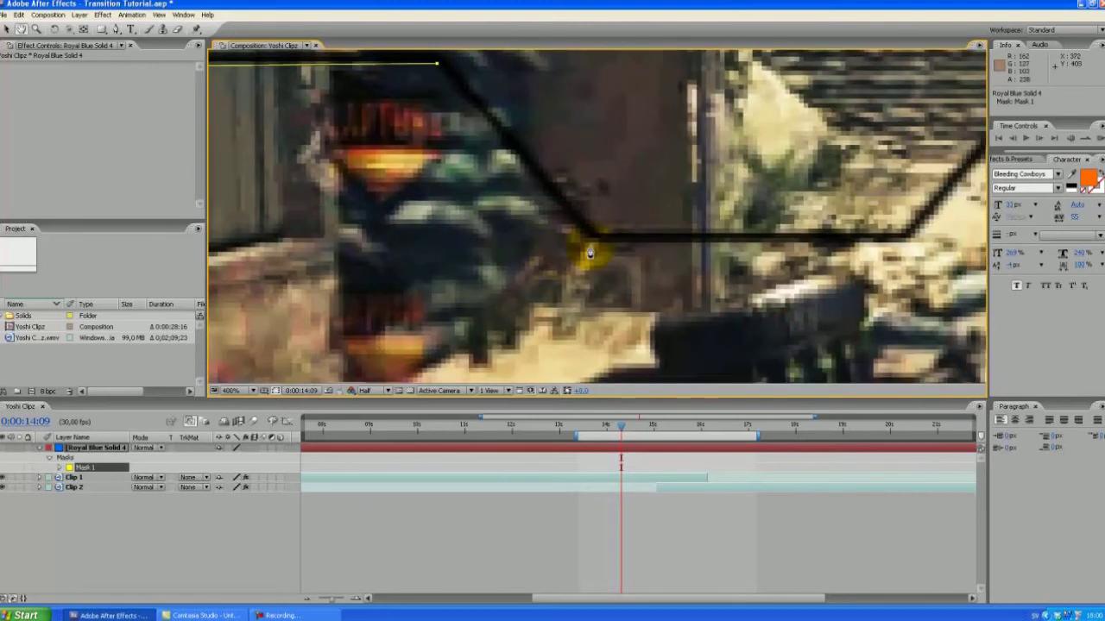
drag(655, 264, 631, 264)
drag(743, 254, 557, 253)
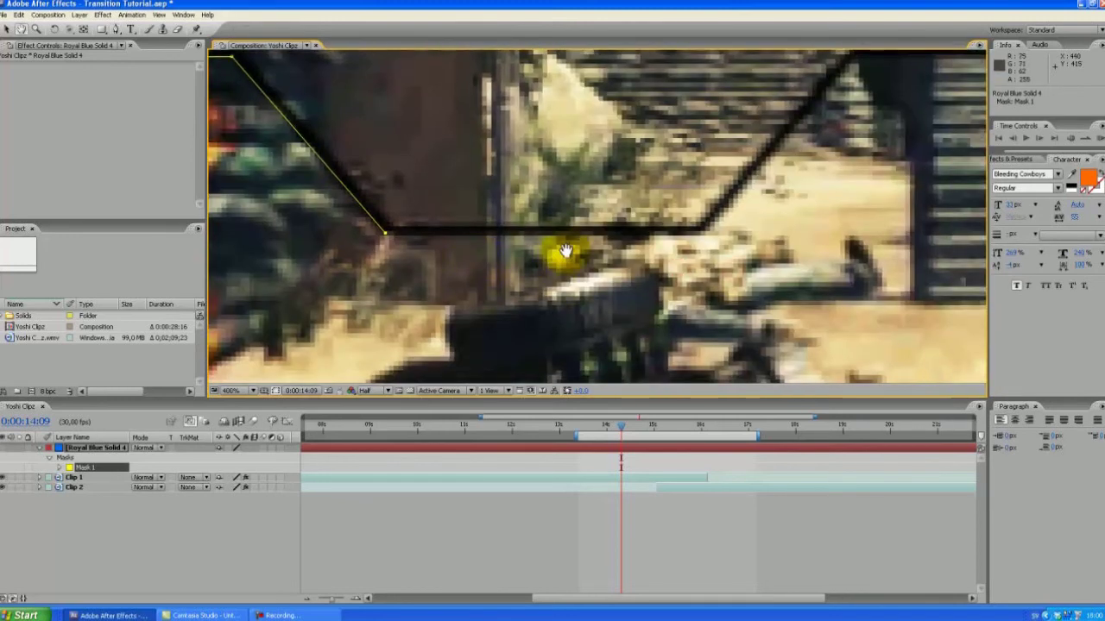
drag(799, 191, 609, 227)
click(670, 117)
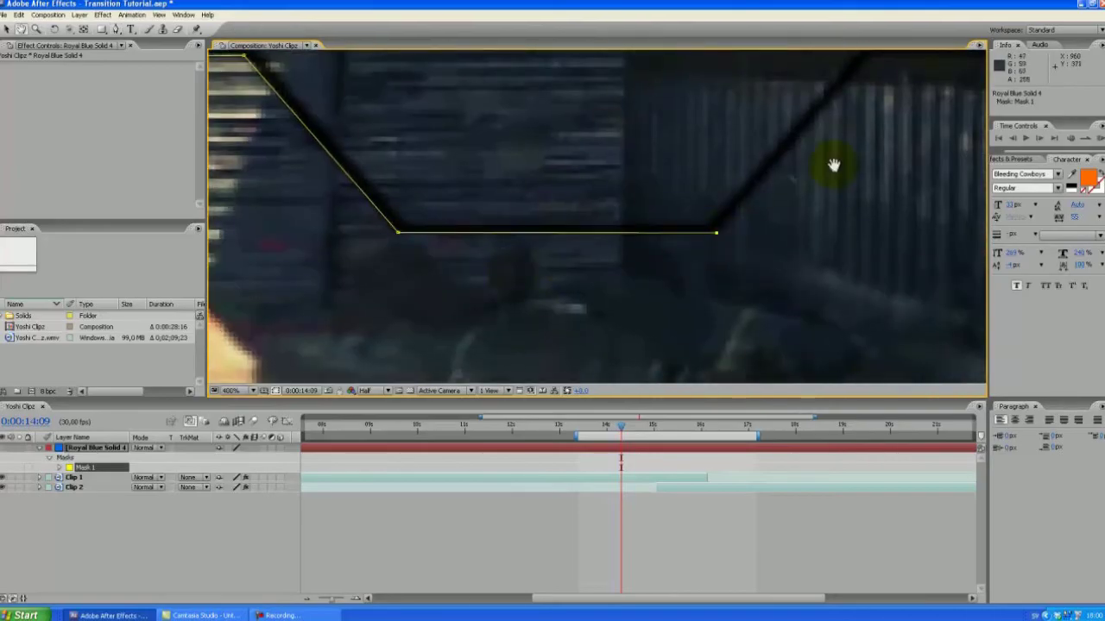
Trace the mask back along the upper side of the jaw line and close it at the starting point.
drag(733, 210, 586, 288)
click(733, 247)
drag(733, 246, 431, 291)
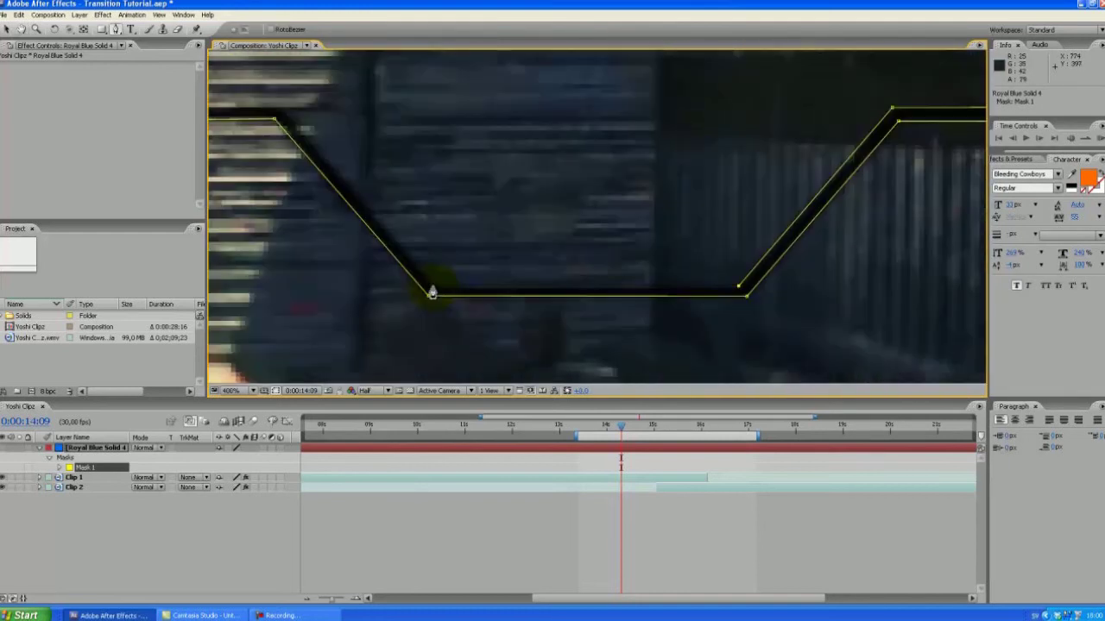
click(404, 179)
drag(404, 179, 324, 317)
click(324, 318)
key(shift+slash)
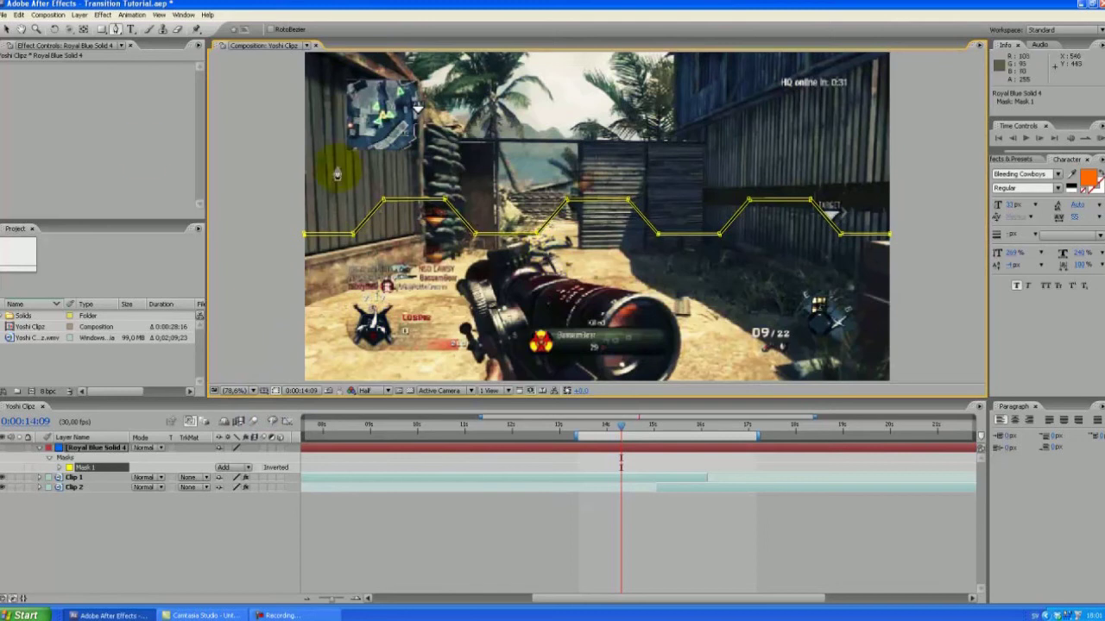
Deselect the finished mask and make the blue solid layer visible again.
click(8, 30)
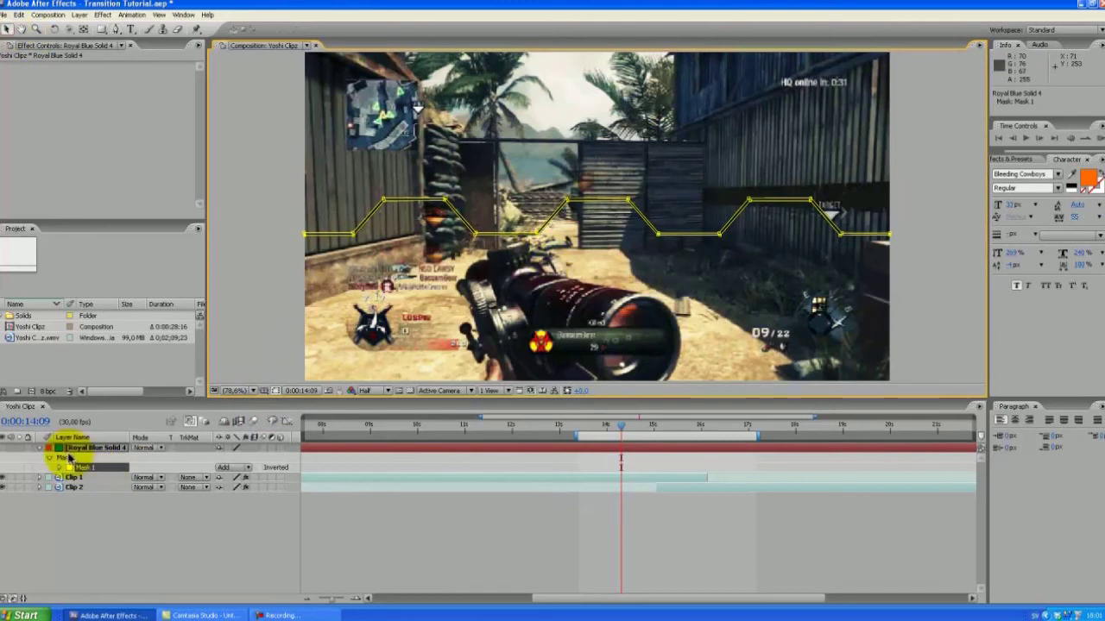
click(118, 515)
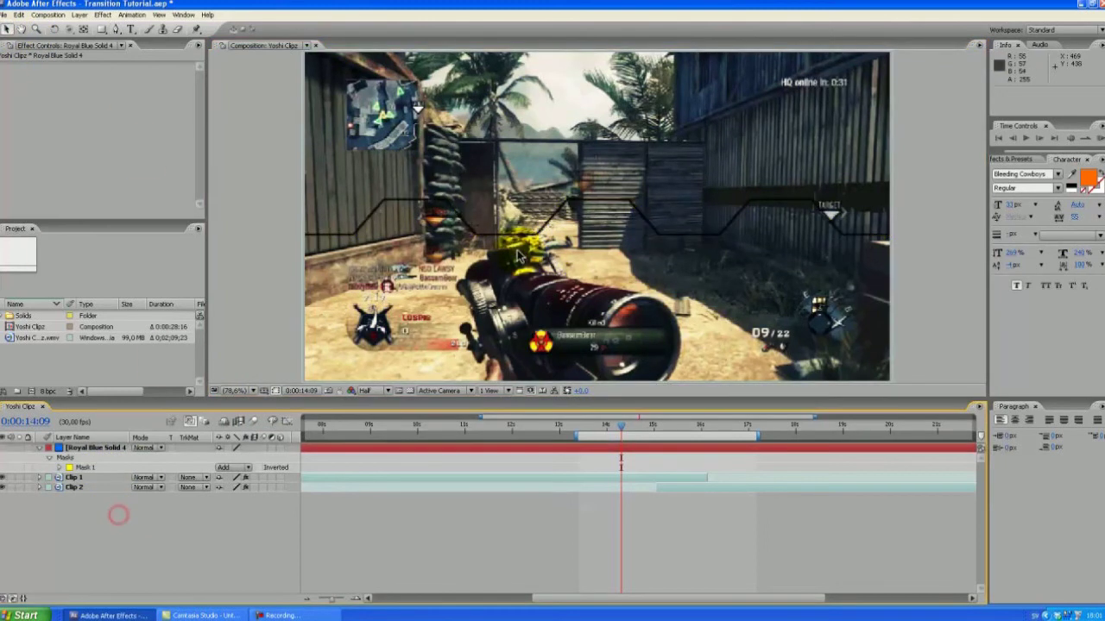
click(4, 448)
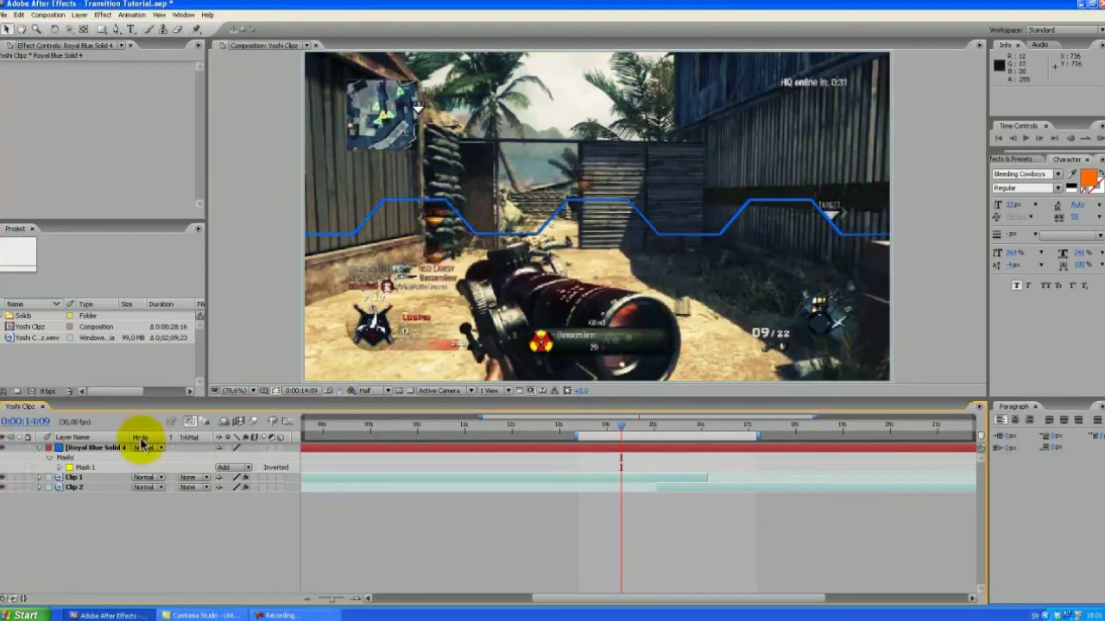
Apply a Glow effect to the masked blue solid layer and set its glow threshold to 25%.
click(95, 448)
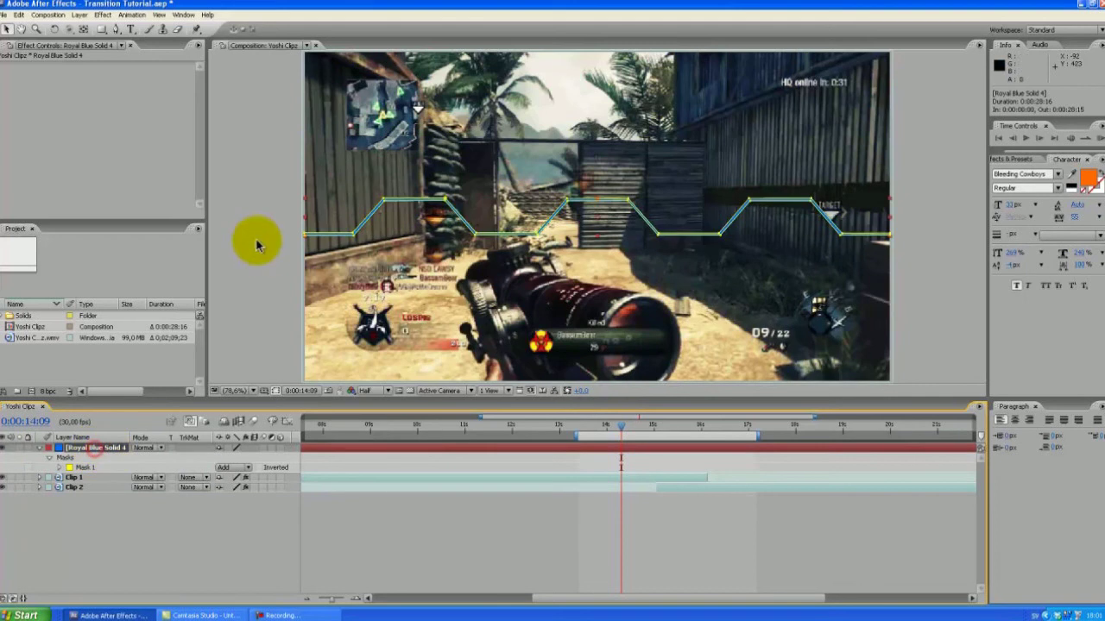
click(102, 15)
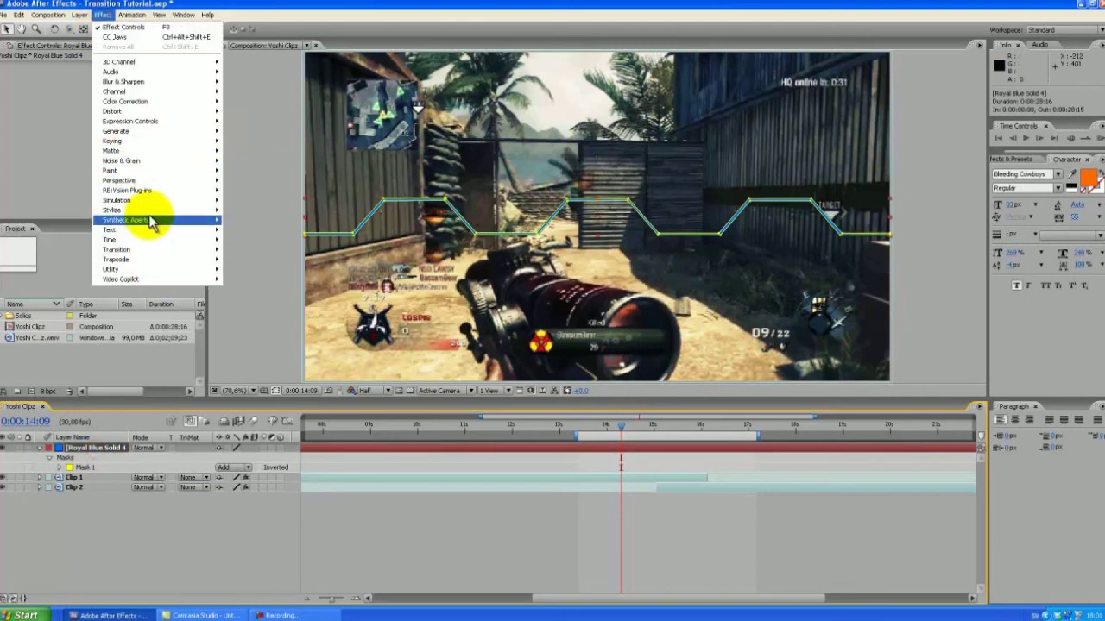
mouse_move(130, 210)
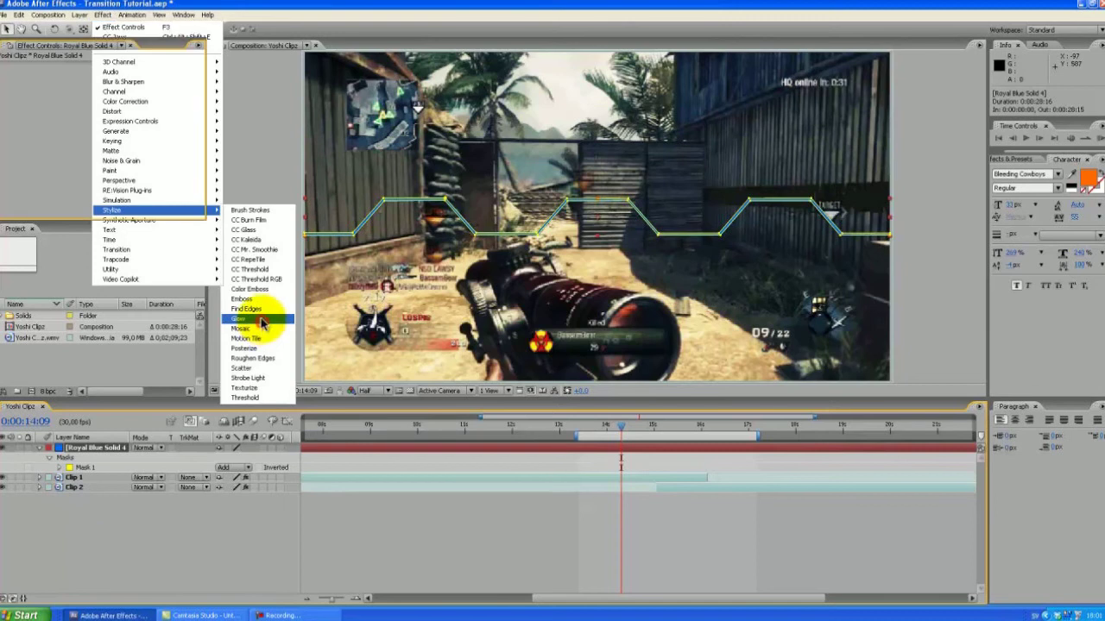
click(258, 318)
click(101, 97)
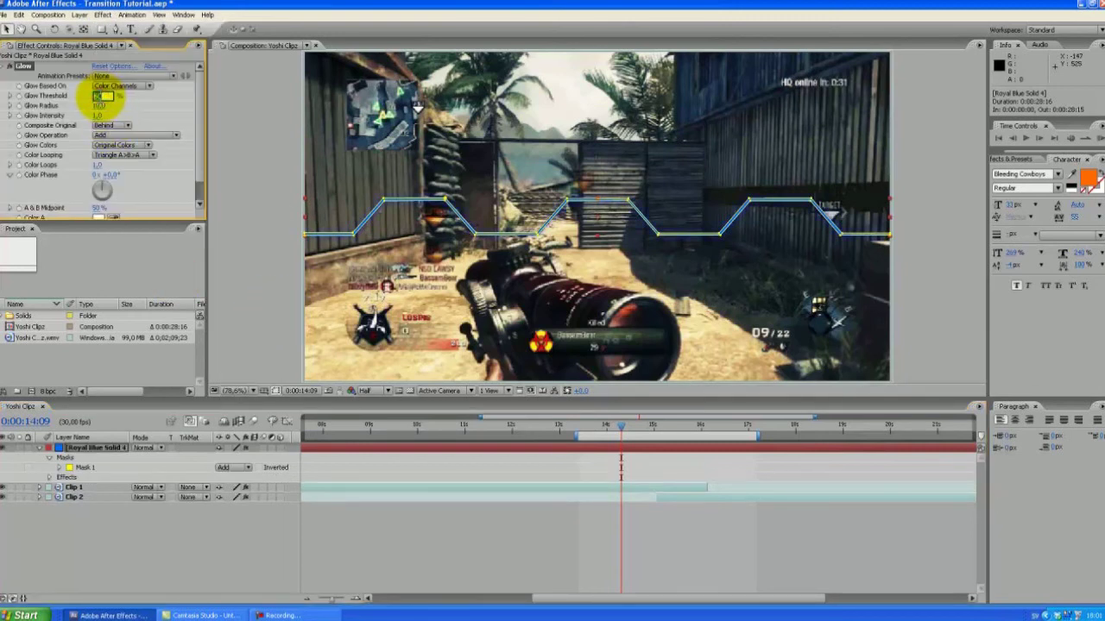
text(30)
key(Return)
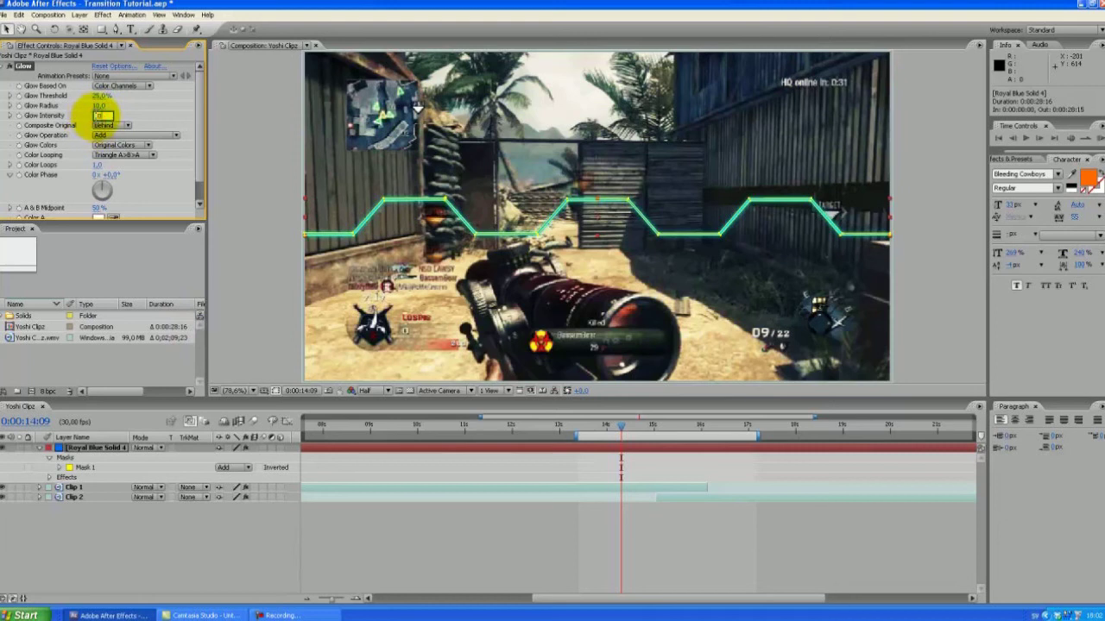
click(9, 67)
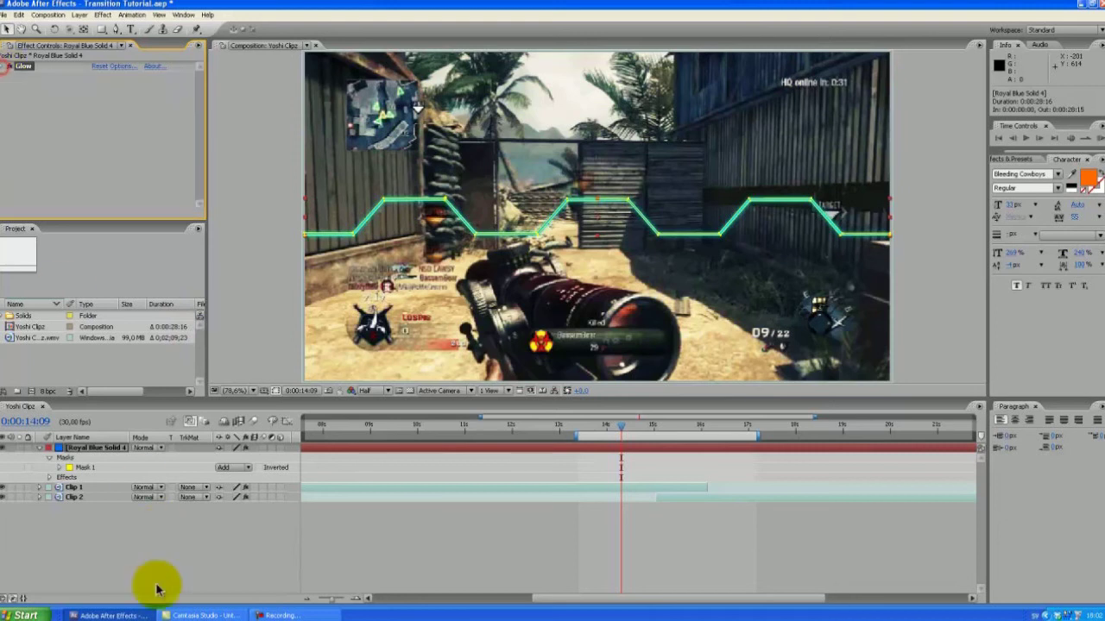
click(188, 557)
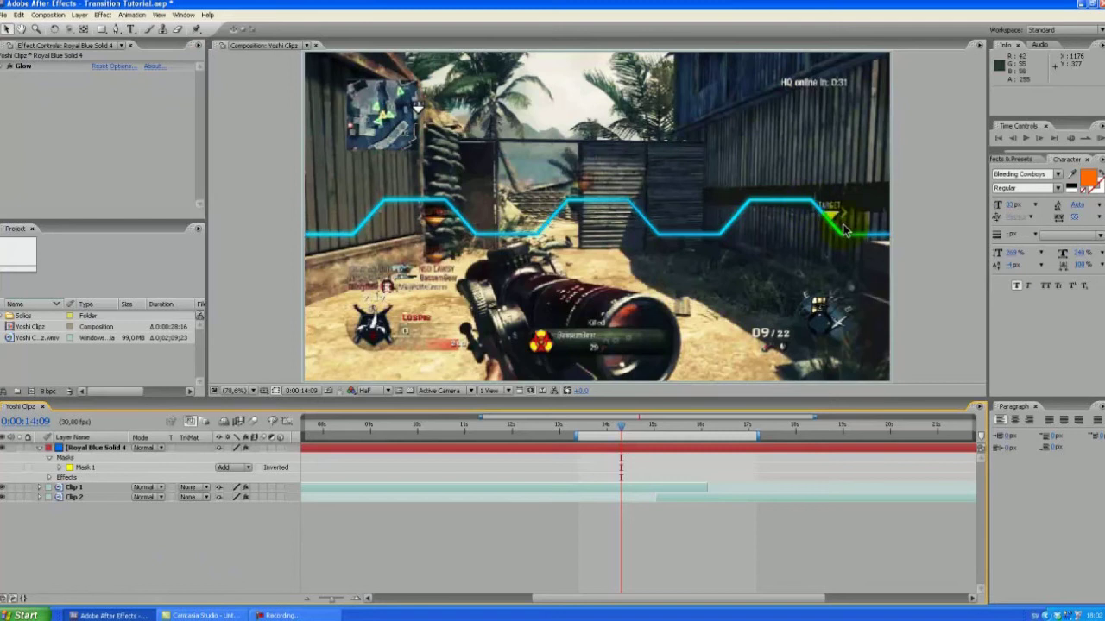
Set the CC Jaws completion on Clip 1 to 0% and collapse the blue solid layer's properties.
click(72, 488)
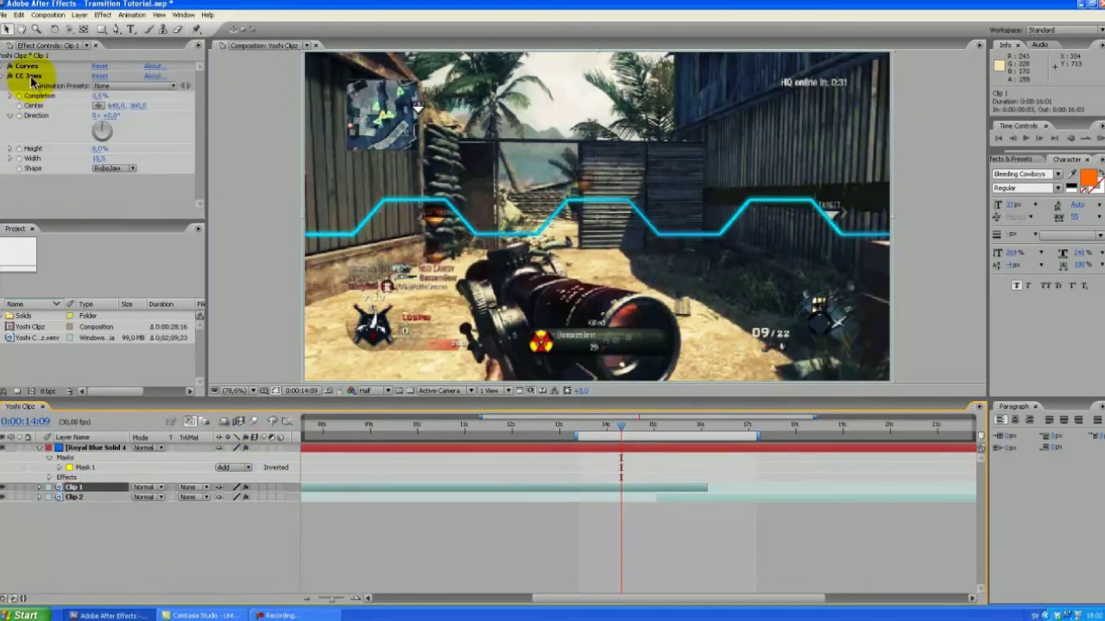
click(99, 100)
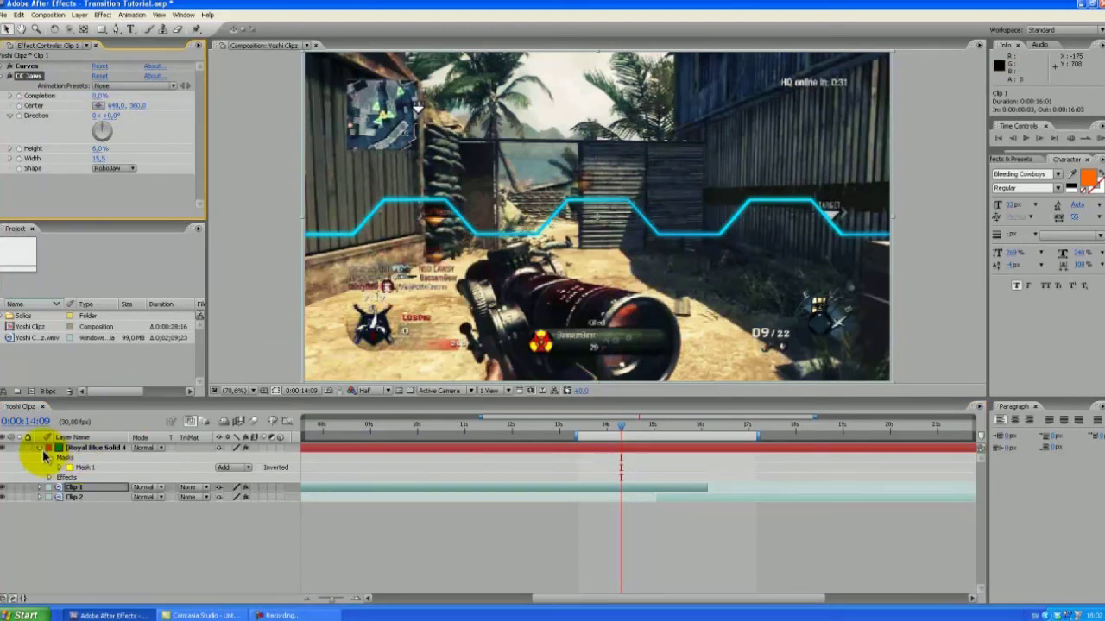
click(43, 451)
Add a Linear Wipe effect to the blue solid and try its transition completion, ending at 46%.
click(112, 449)
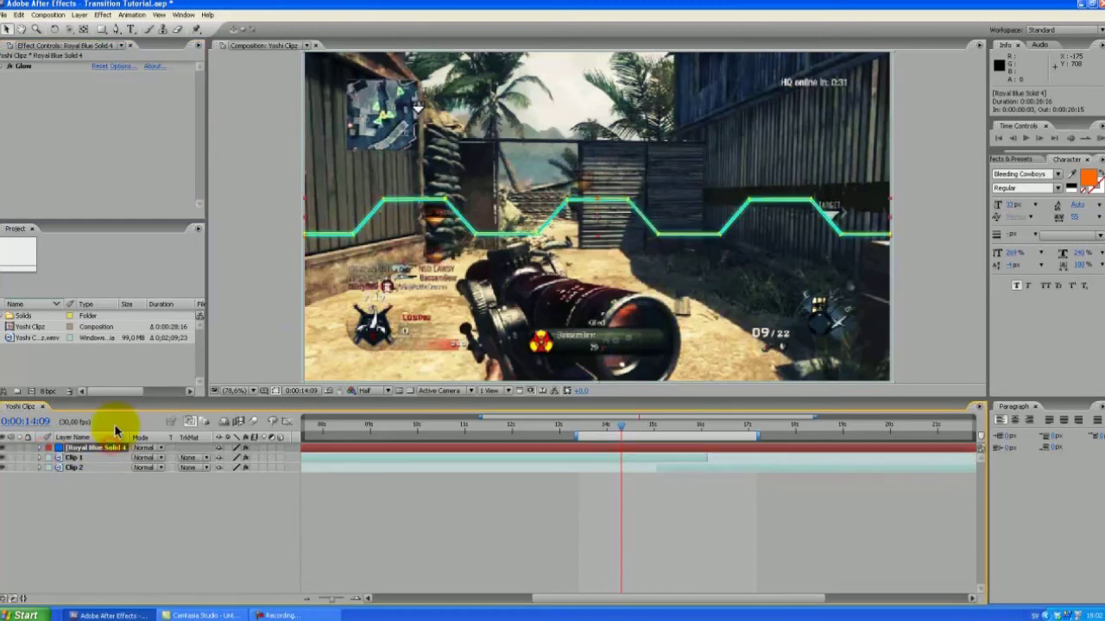
click(100, 16)
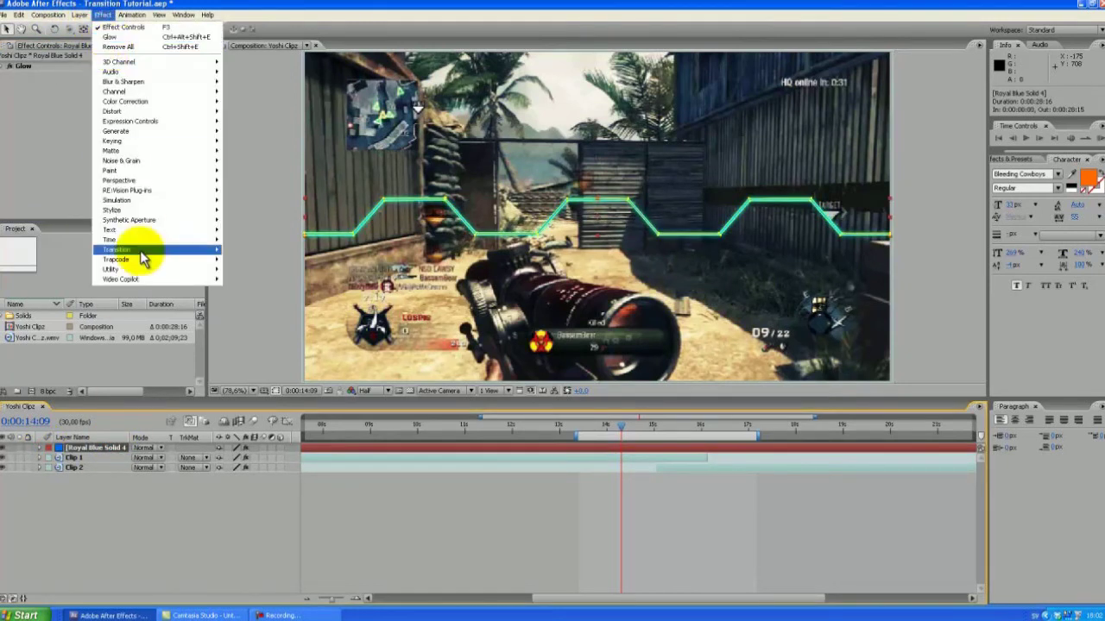
mouse_move(138, 252)
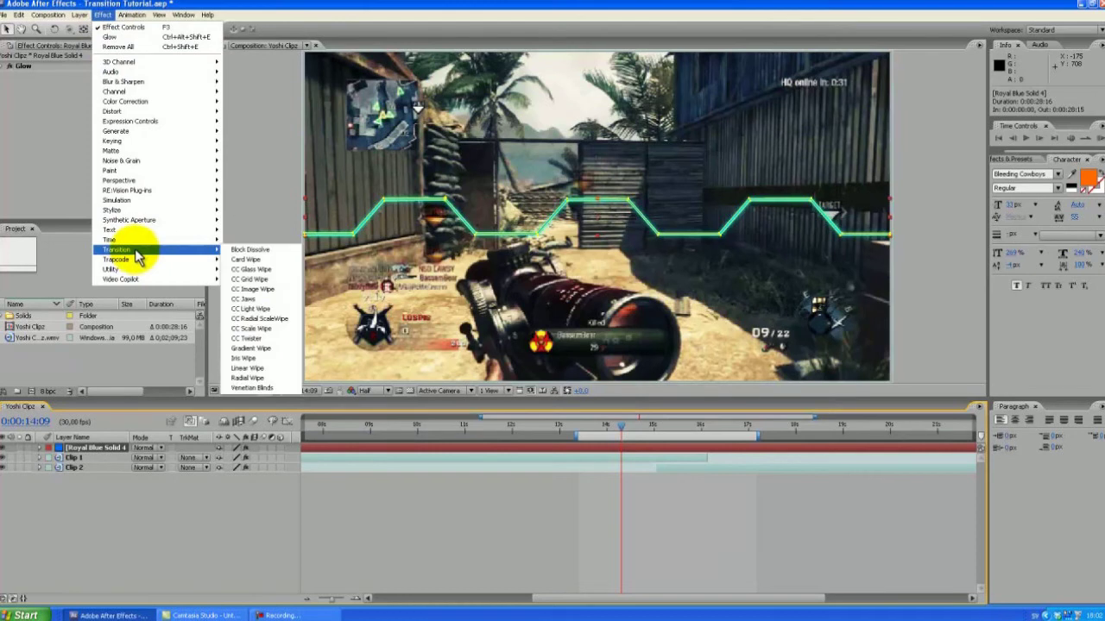
click(248, 368)
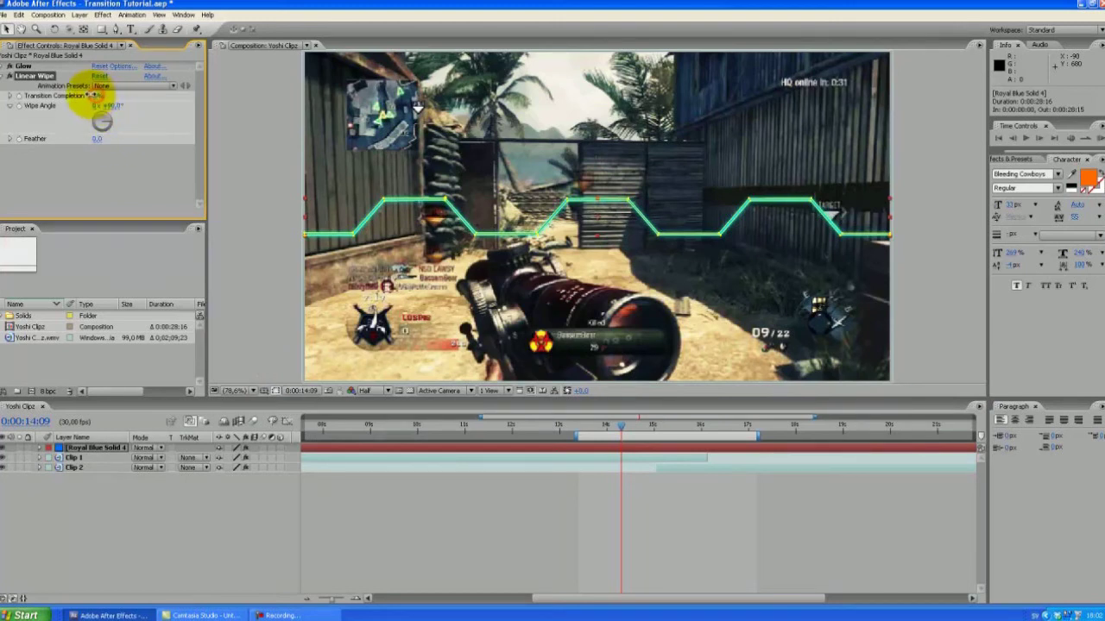
drag(95, 96, 115, 85)
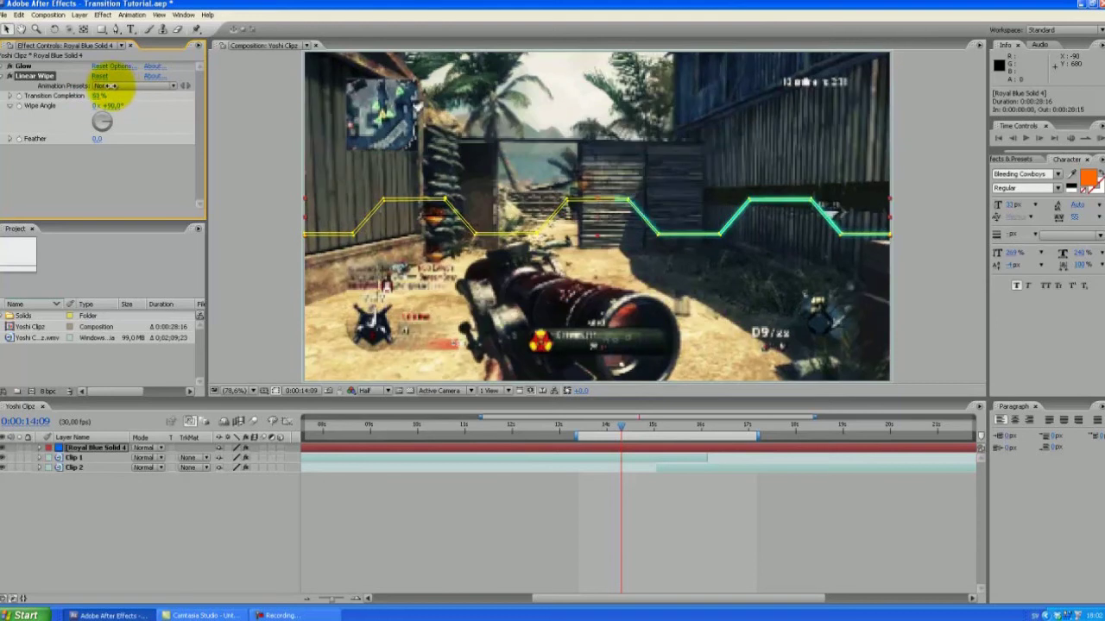
drag(101, 85, 80, 55)
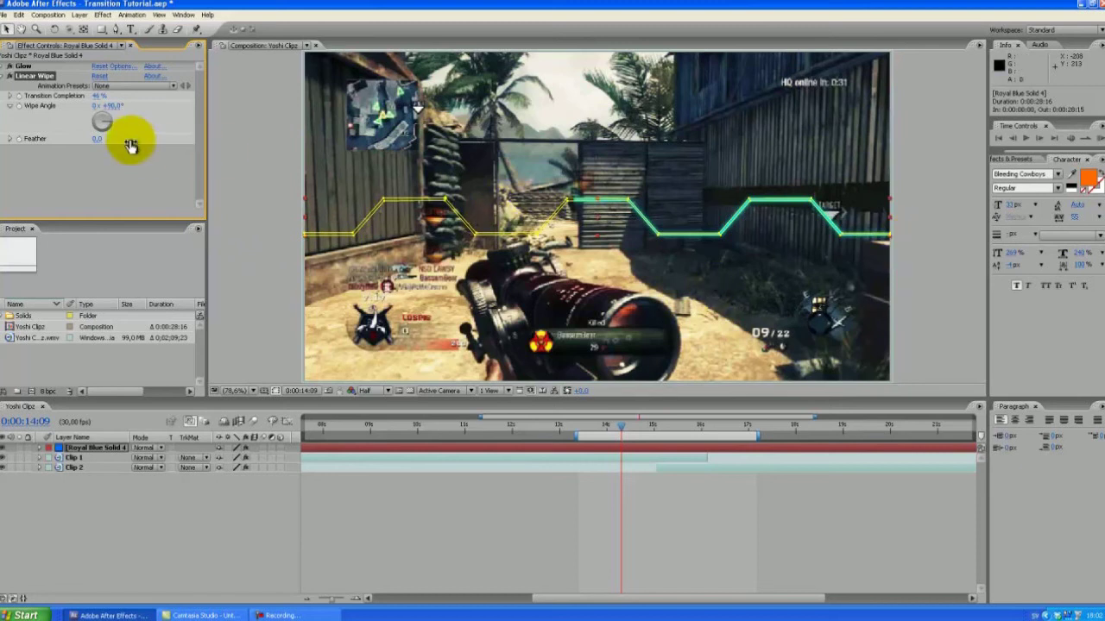
Set the blue solid's Linear Wipe angle to -90° and its transition completion to 100%.
click(147, 184)
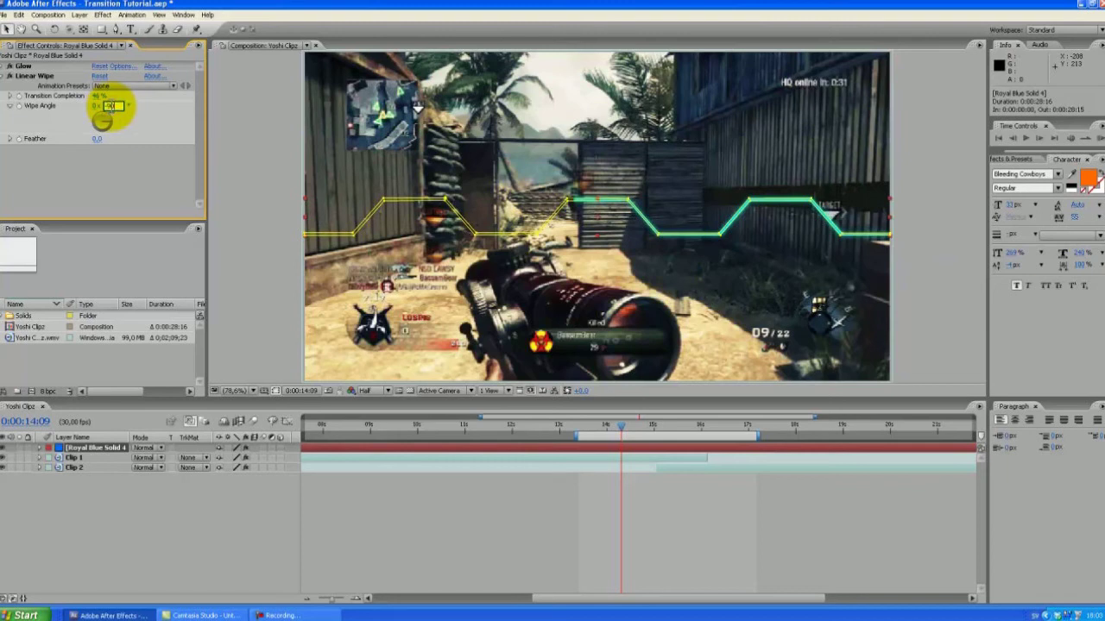
text(-90)
key(Return)
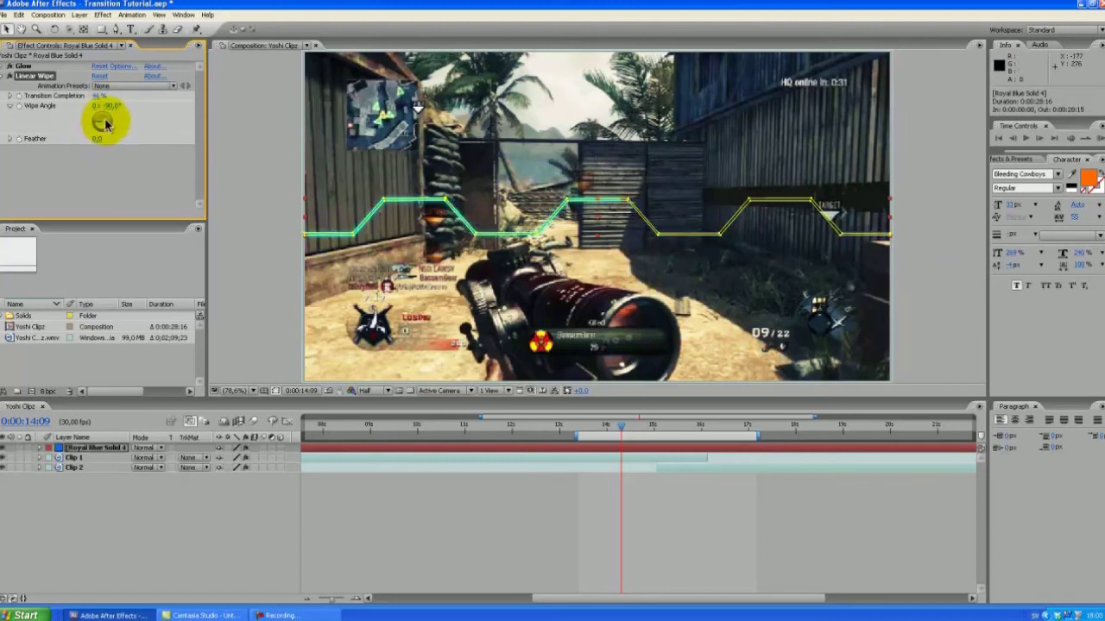
click(98, 95)
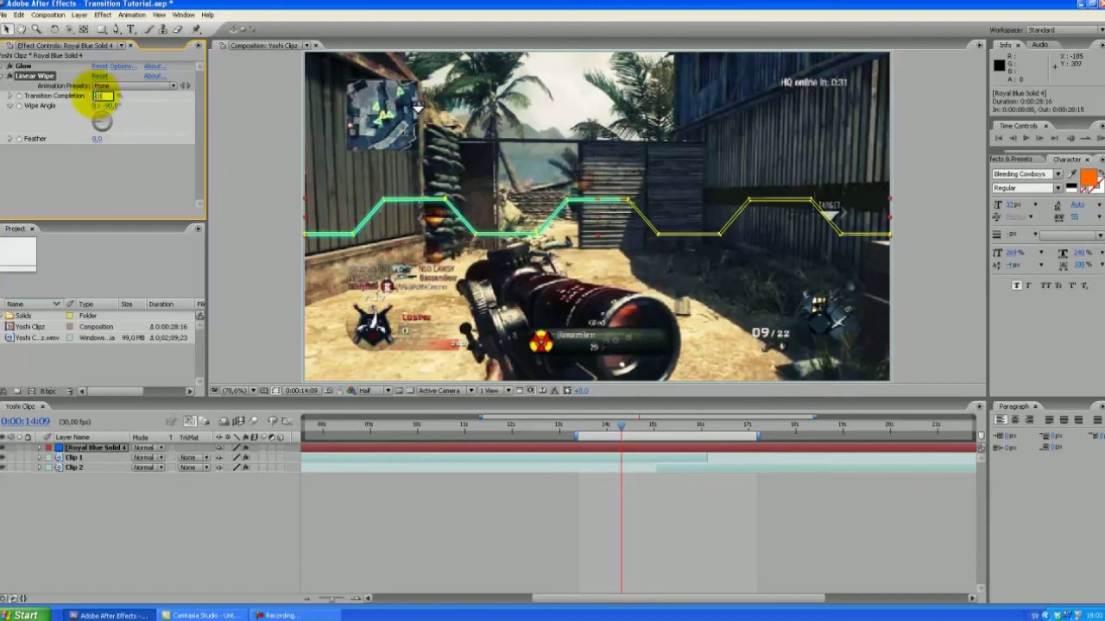
text(100)
key(Return)
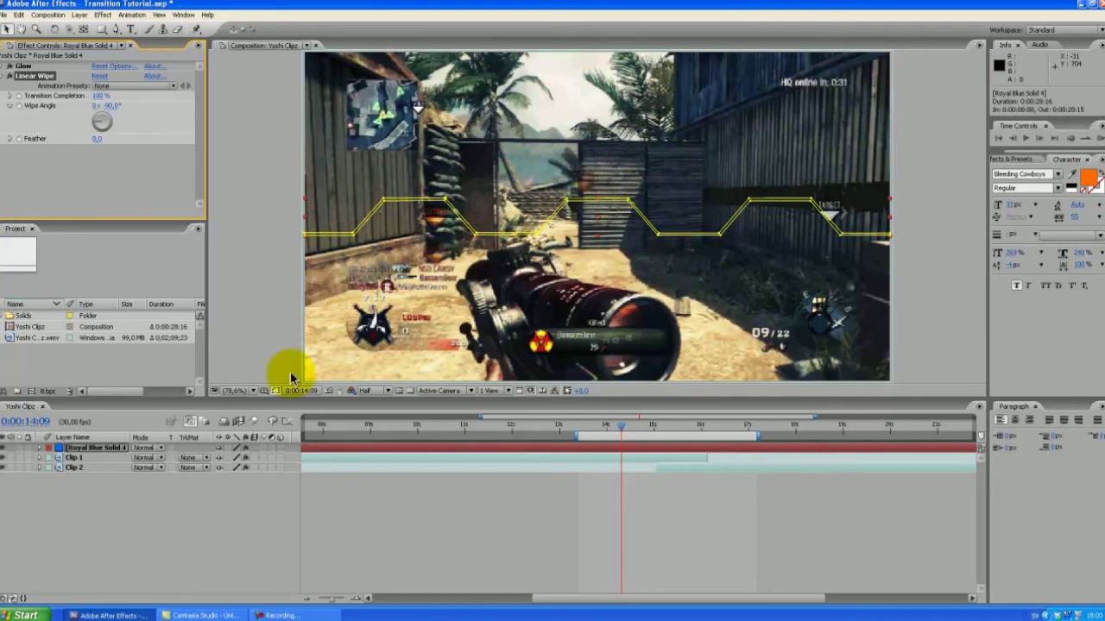
Animate the blue solid's Linear Wipe completion with keyframes of 100% at 0:00:14:09 and 0% at 0:00:15:03.
click(102, 448)
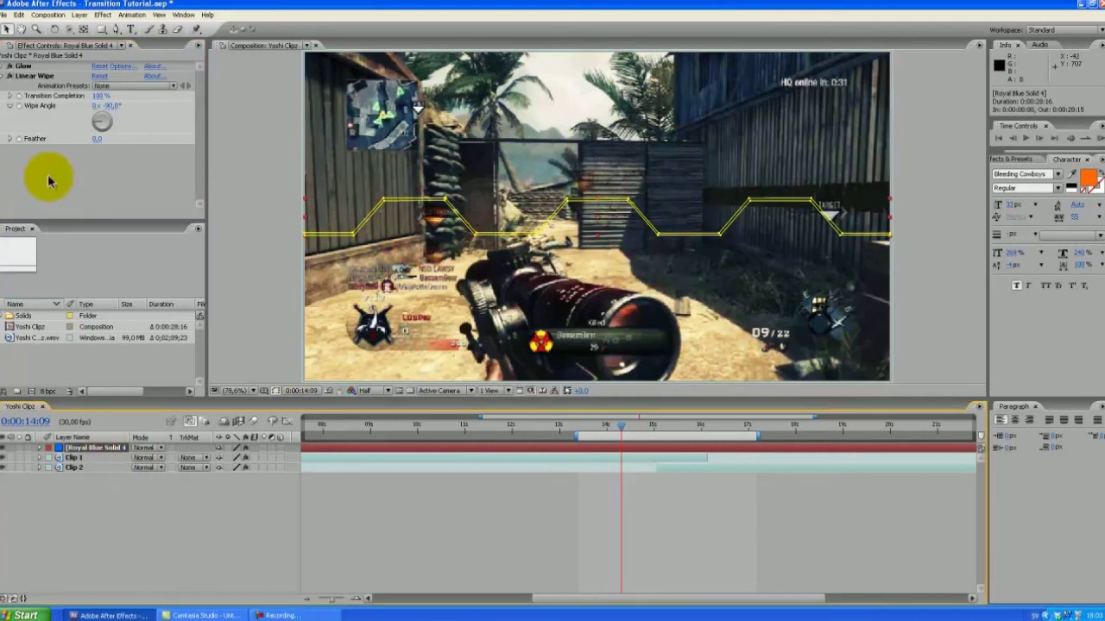
click(19, 99)
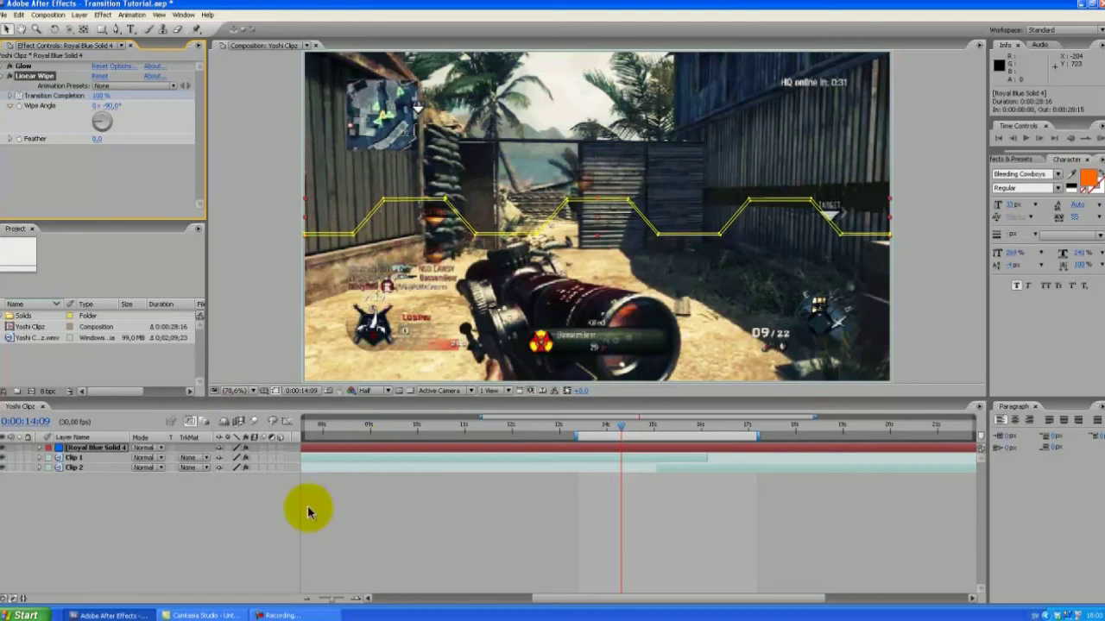
key(u)
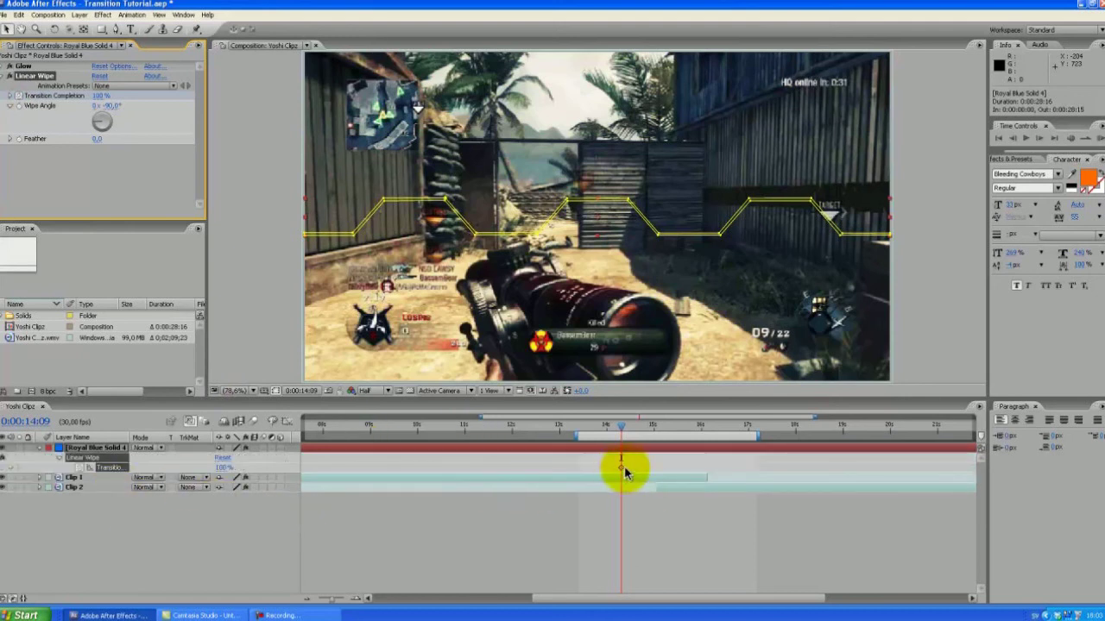
click(659, 427)
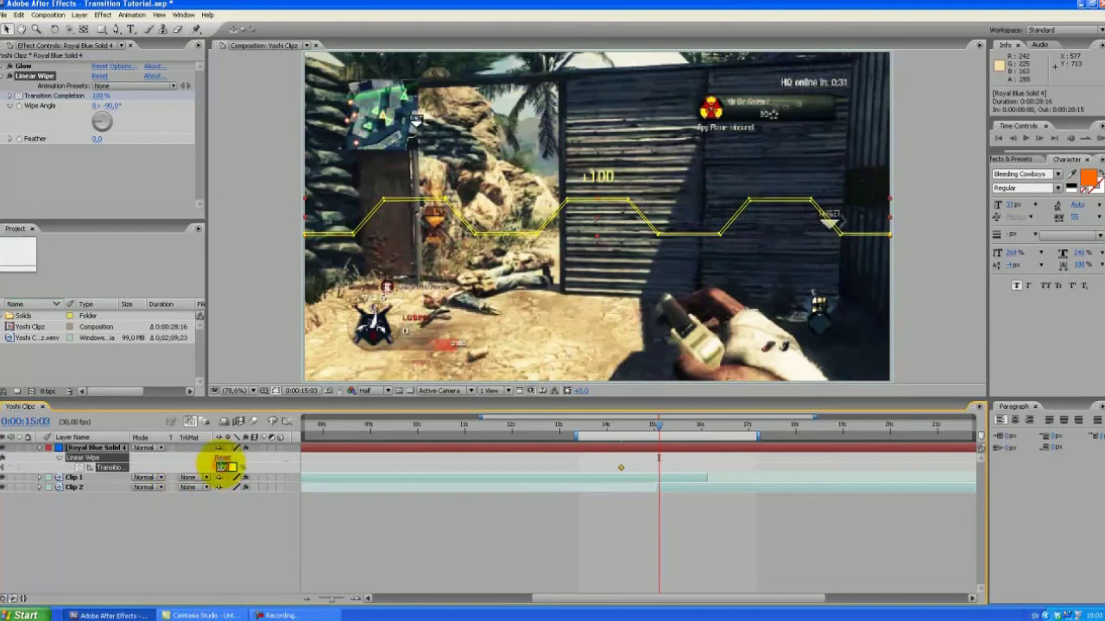
text(0)
key(Return)
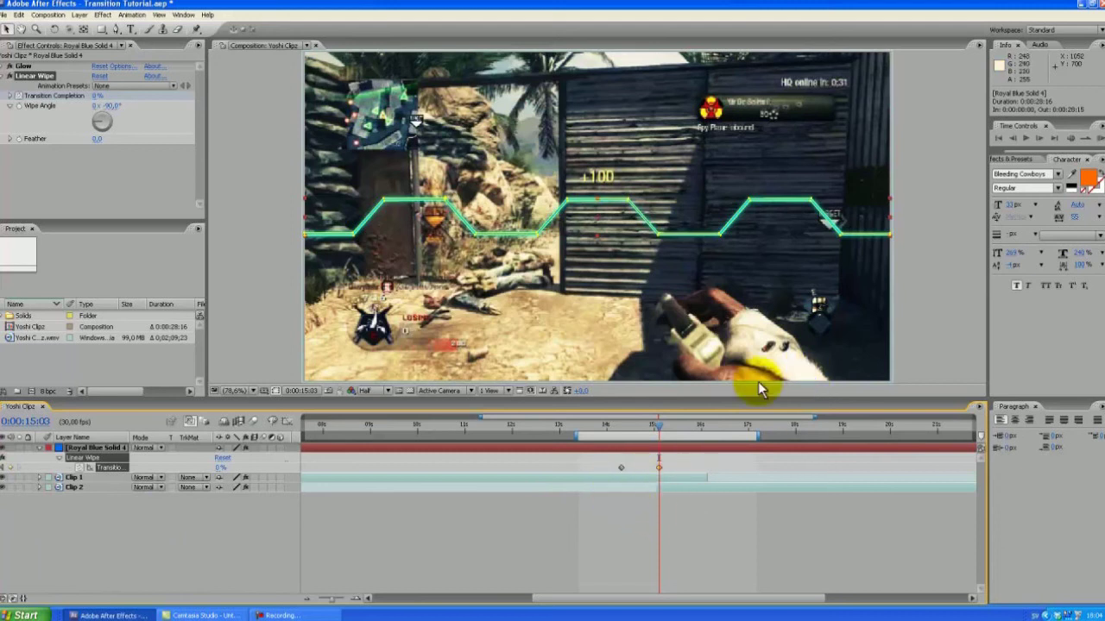
Examine the leading edge of the blue line's wipe up close at 0:00:14:18.
click(636, 419)
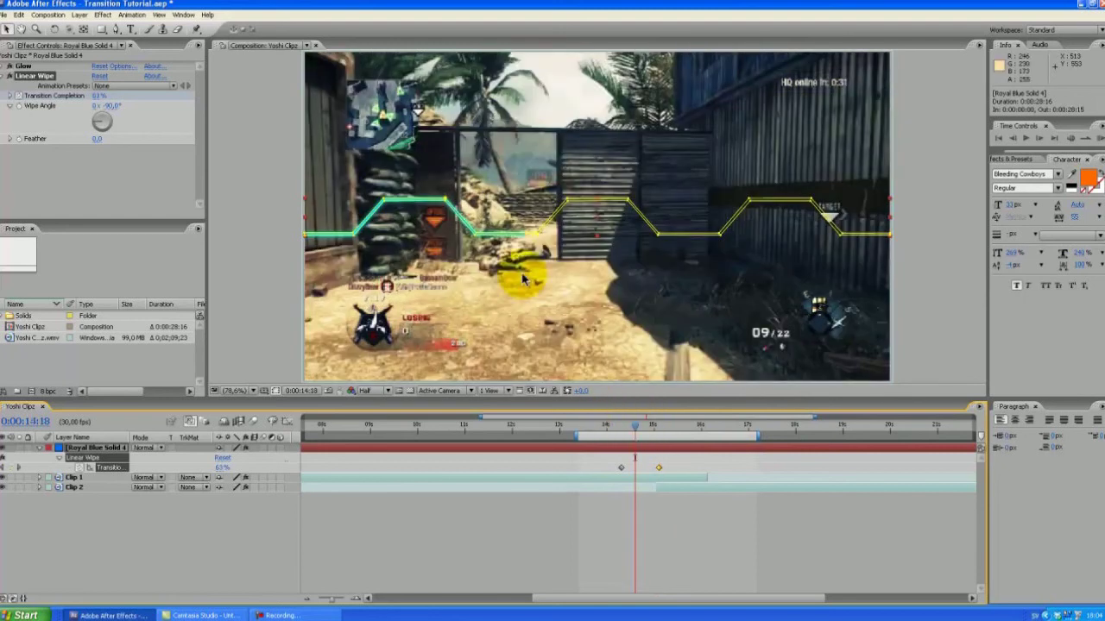
click(169, 524)
scroll(560, 265, up, 3)
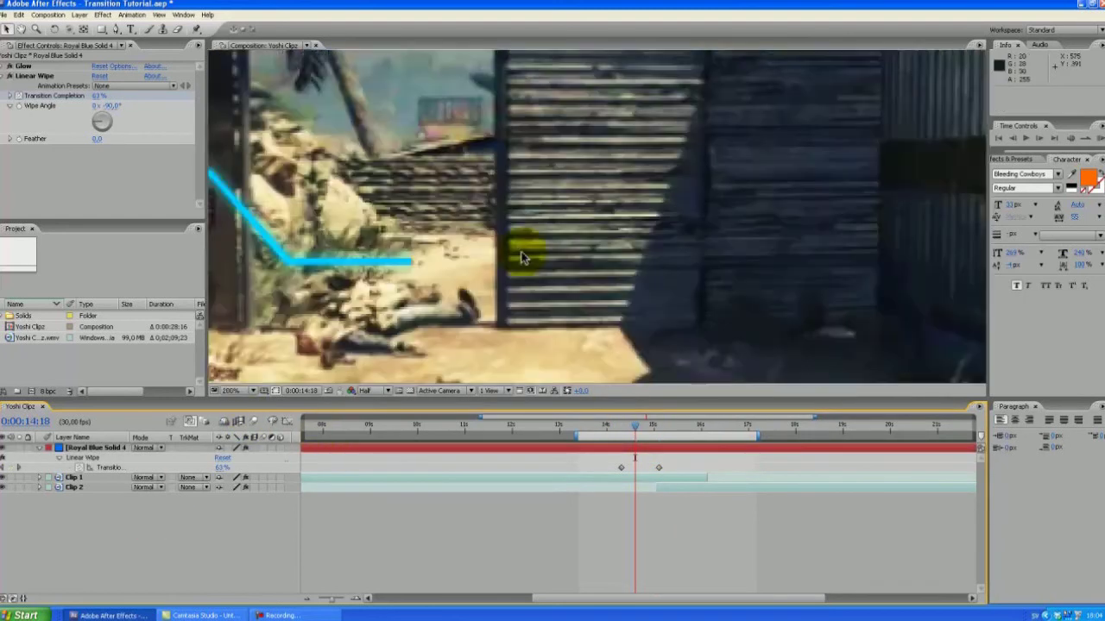
scroll(375, 289, down, 2)
scroll(375, 286, down, 2)
scroll(375, 287, up, 2)
click(255, 395)
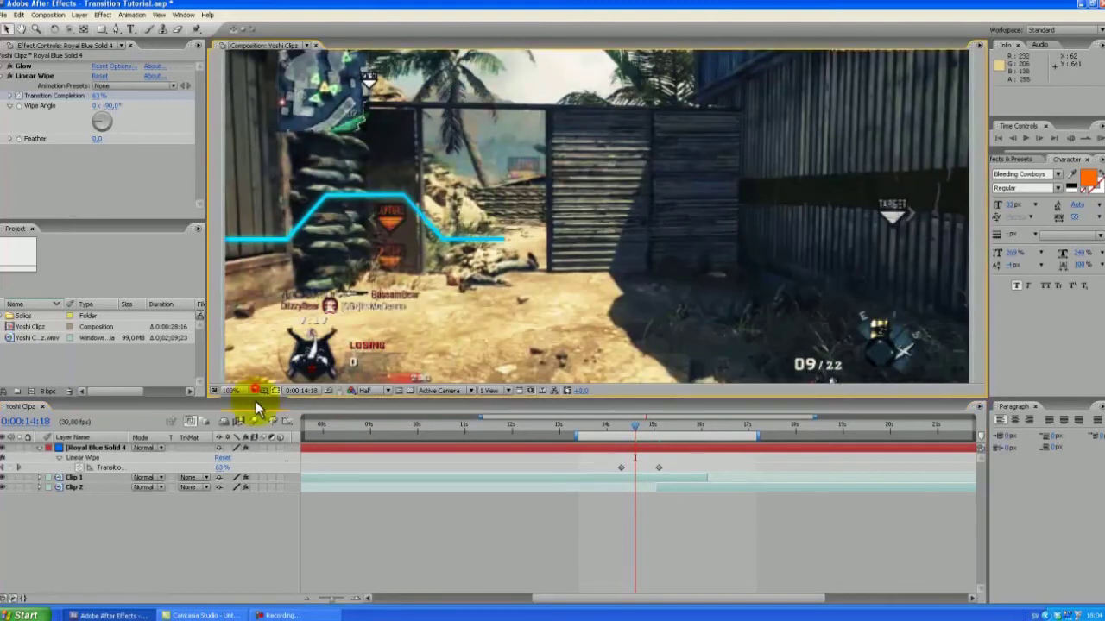
click(259, 411)
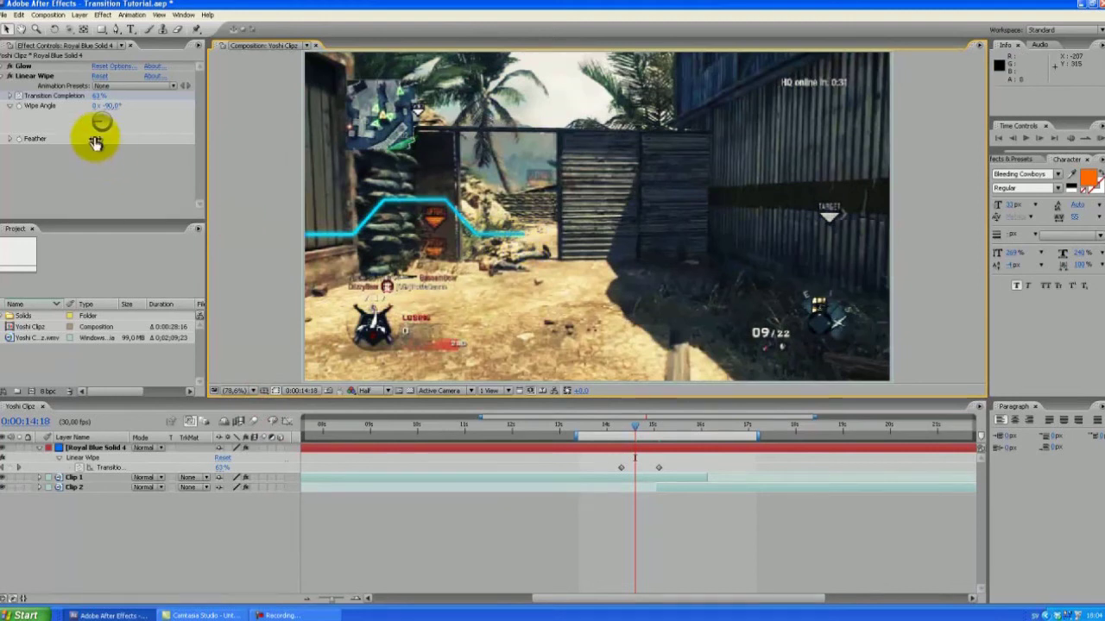
Soften the wipe edge of the blue line by setting the Linear Wipe feather to 30.
drag(95, 142, 104, 136)
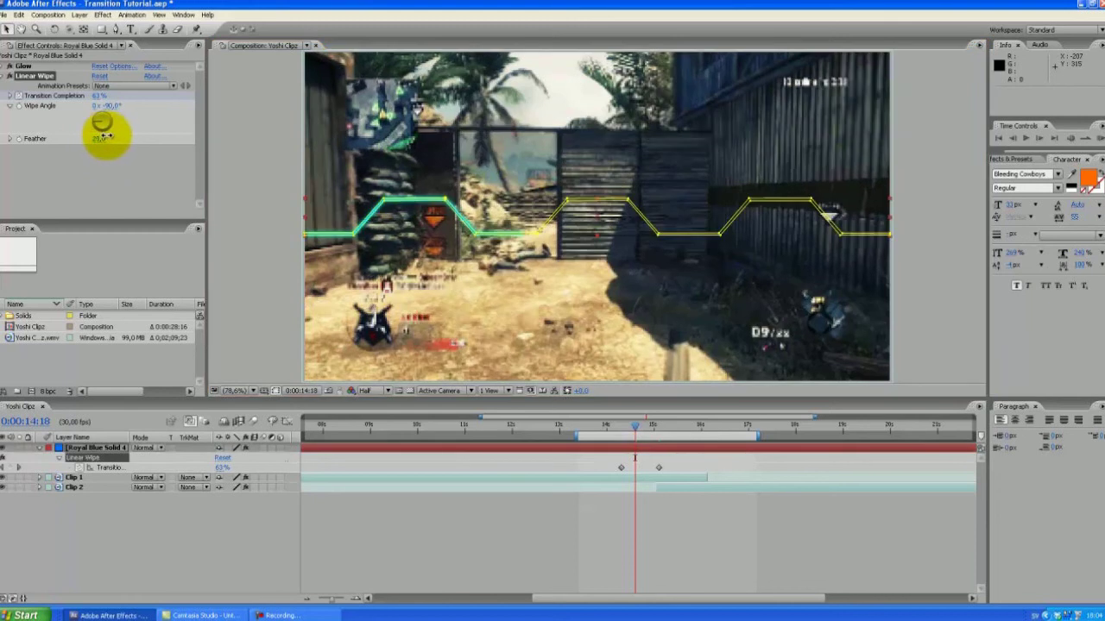
click(213, 537)
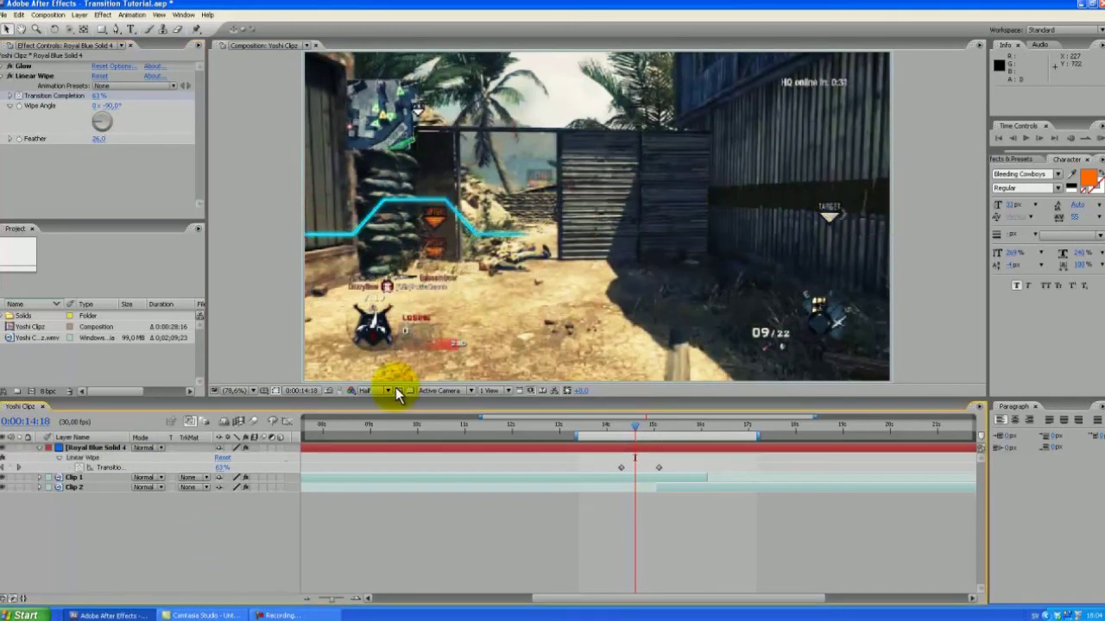
key(slash)
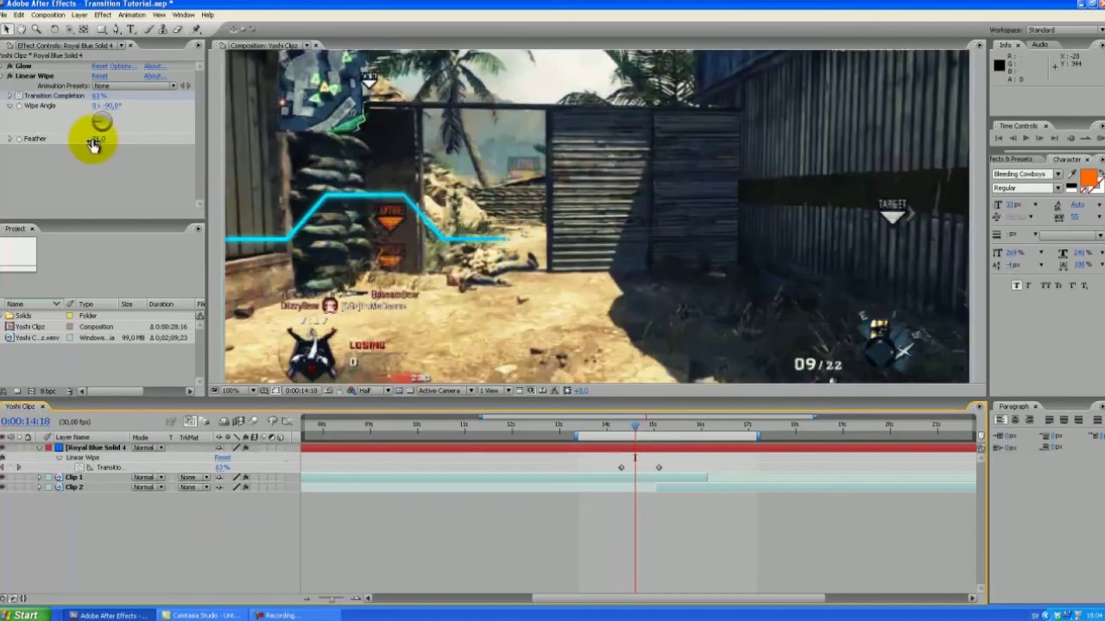
click(93, 139)
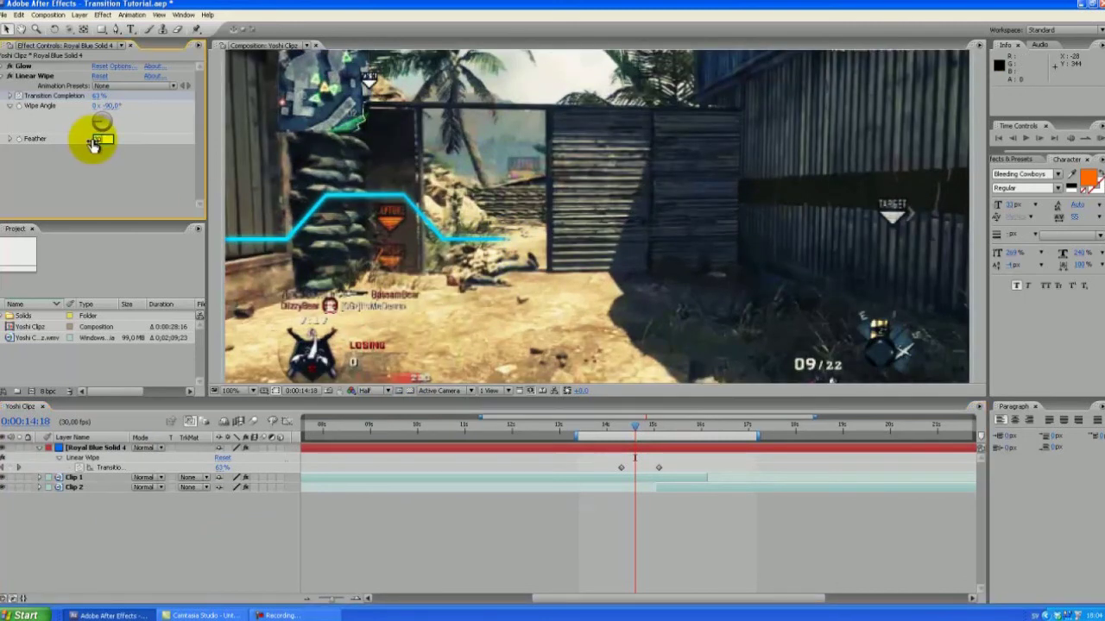
text(30)
key(Return)
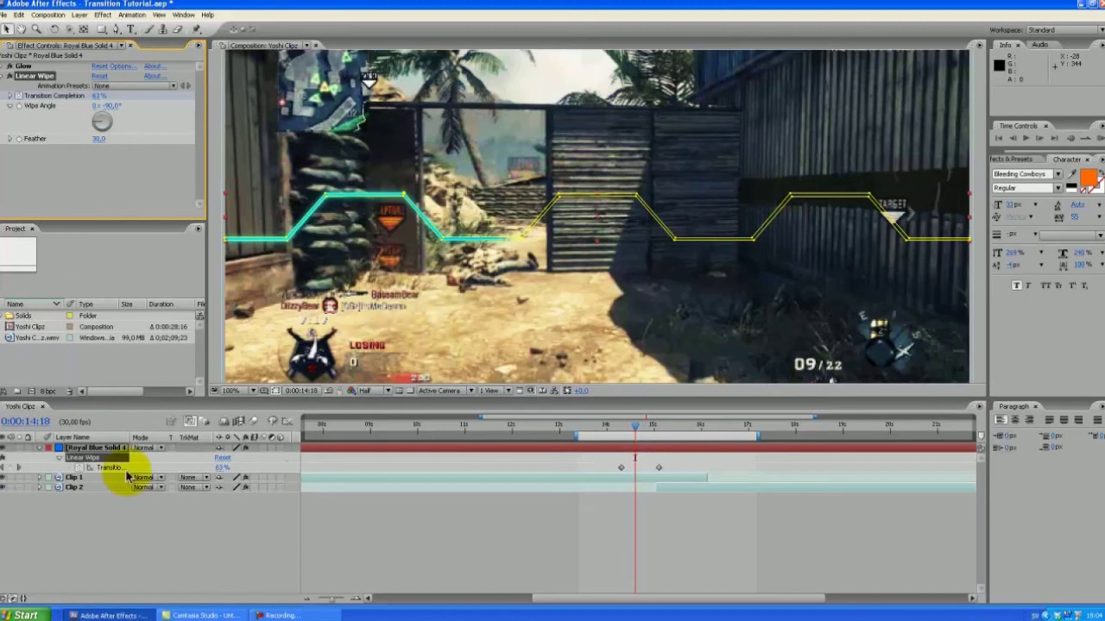
click(161, 515)
click(251, 391)
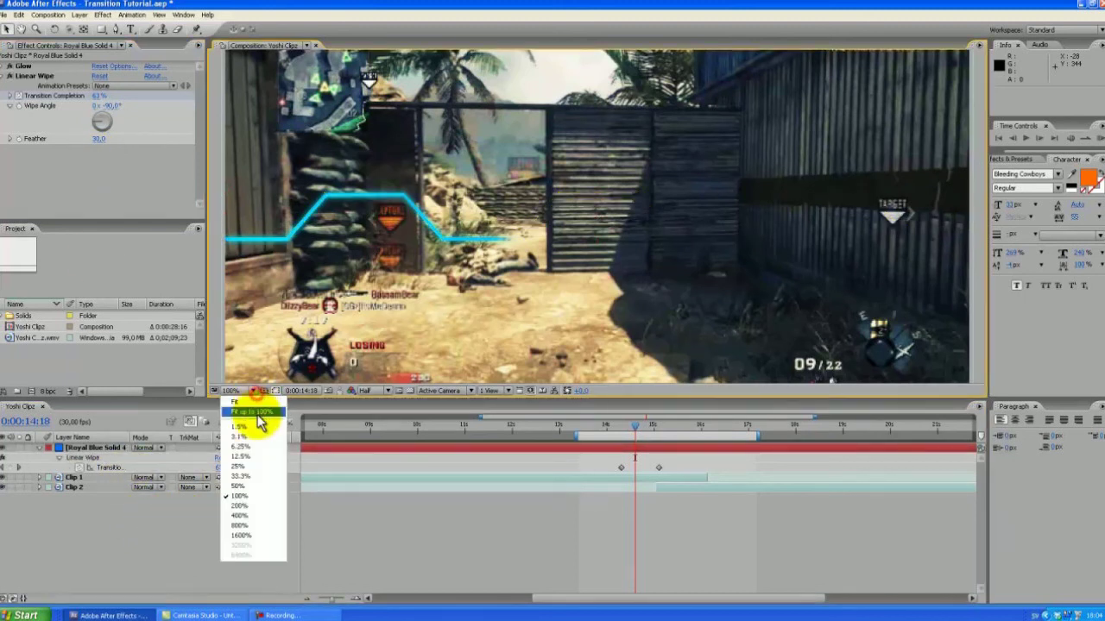
click(255, 413)
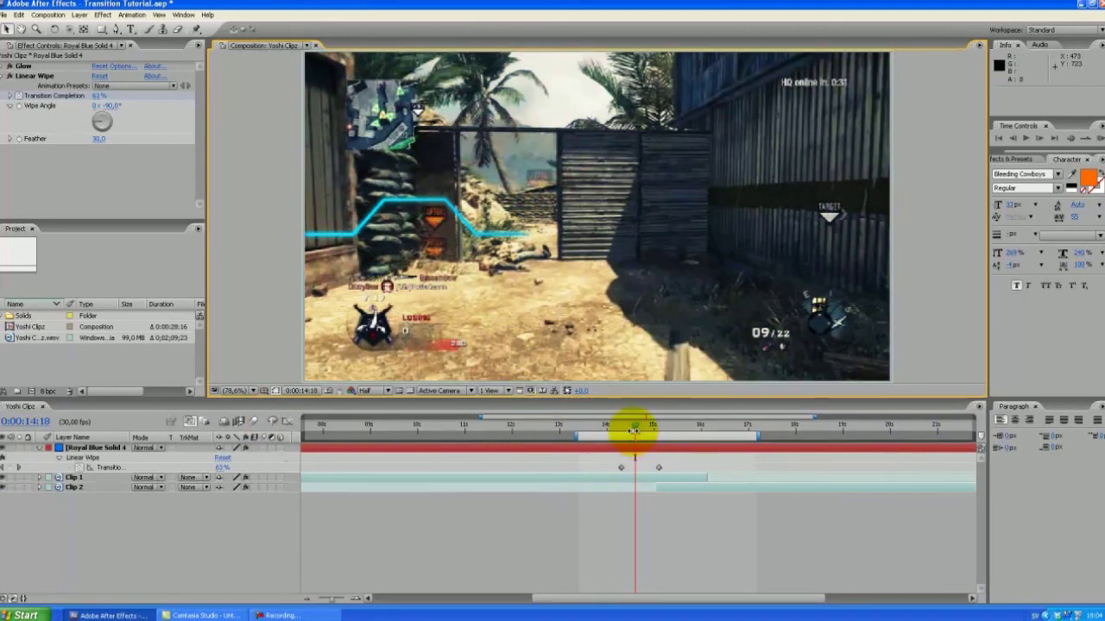
Animate Clip 1's CC Jaws completion with keyframes of 0% at 0:00:15:04 and 100% at 0:00:16:02.
click(606, 480)
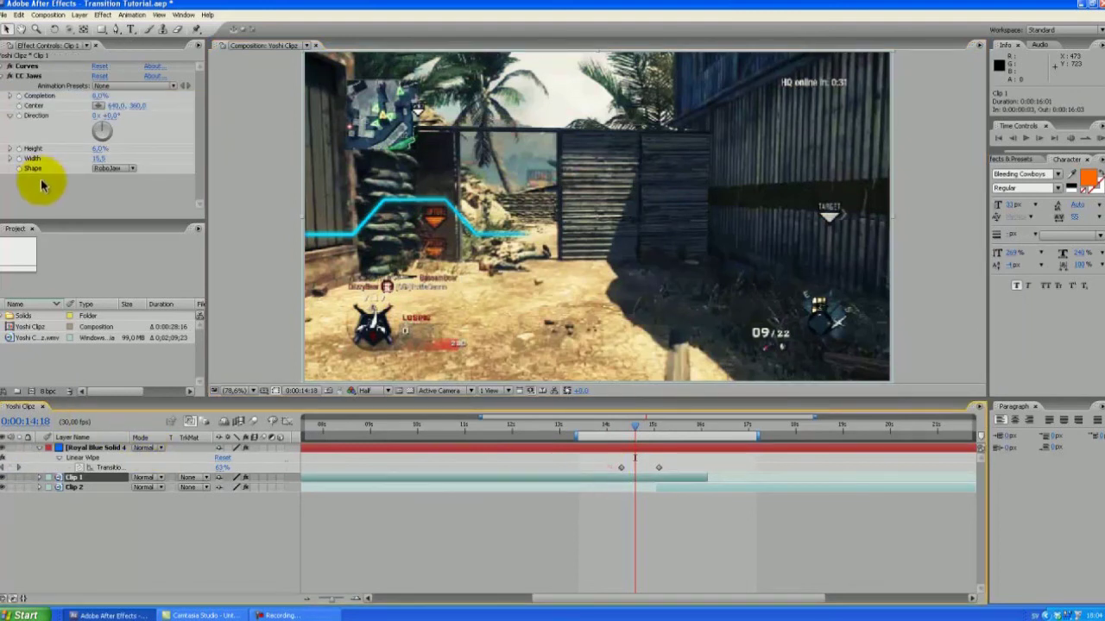
key(k)
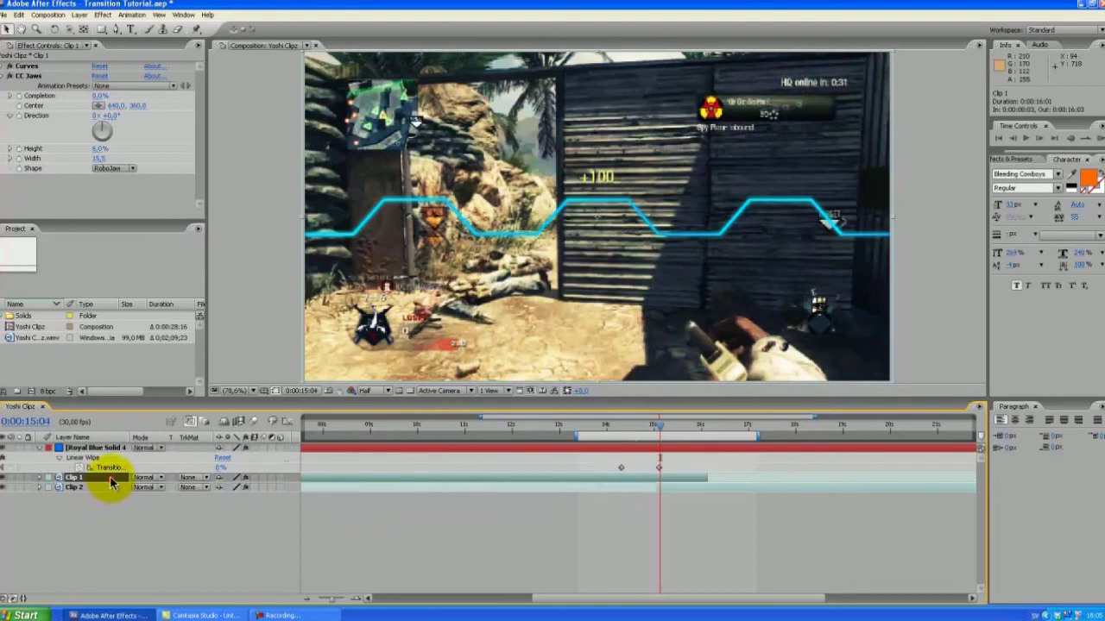
click(15, 98)
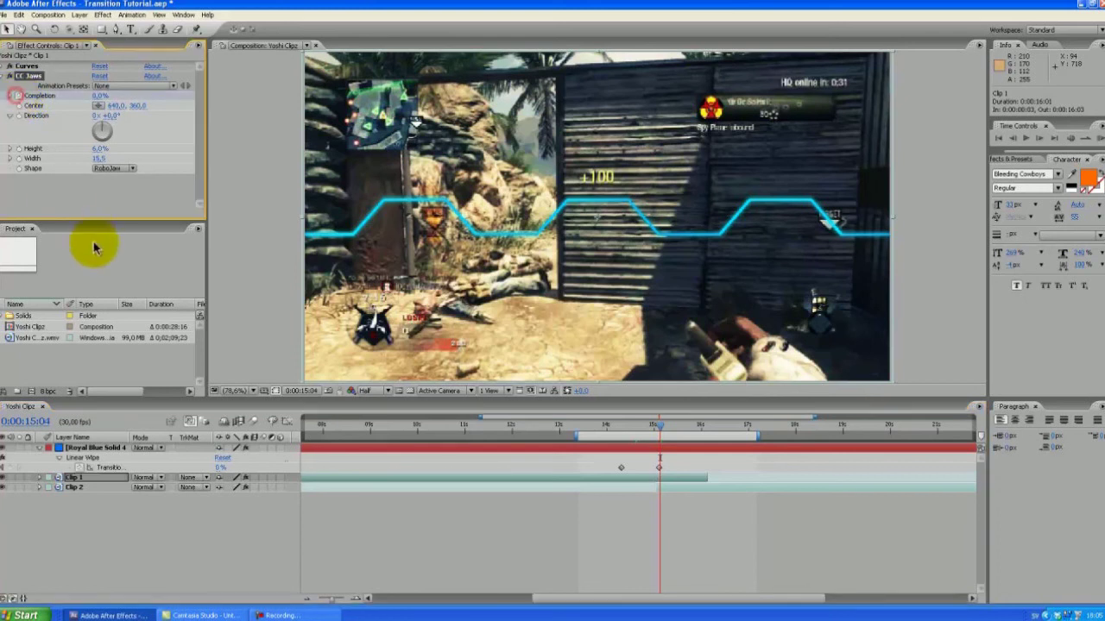
click(680, 481)
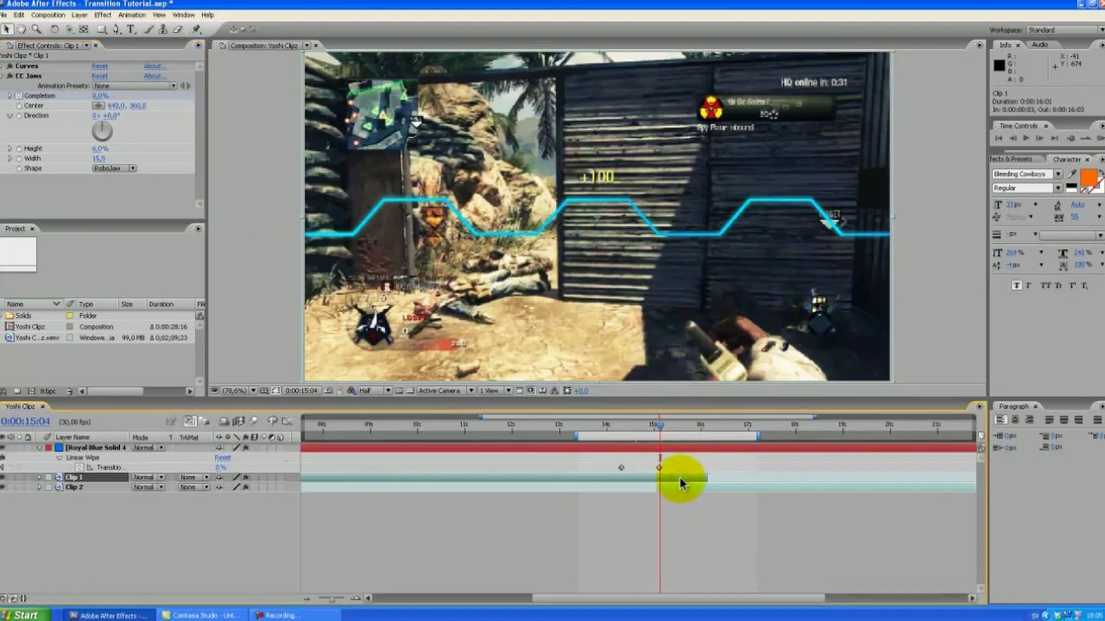
key(u)
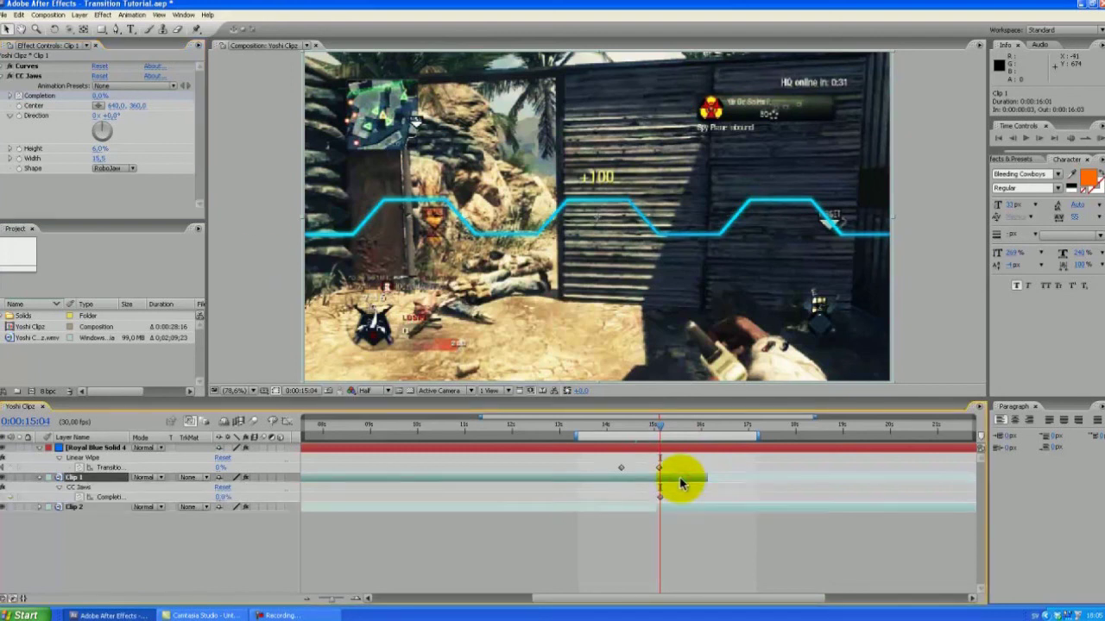
click(705, 430)
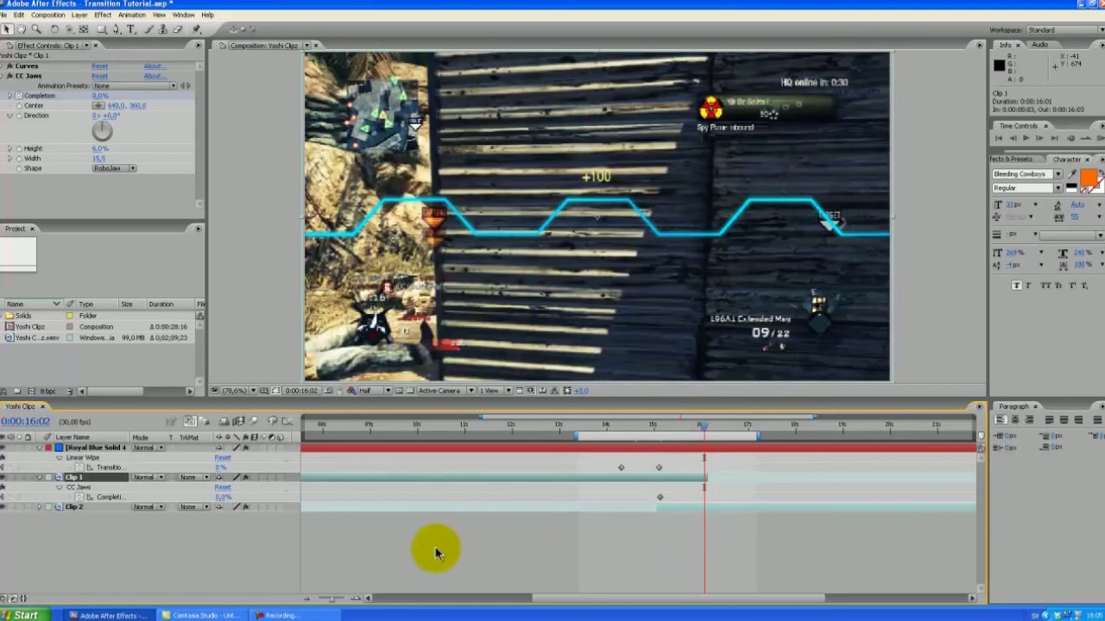
click(226, 497)
text(100)
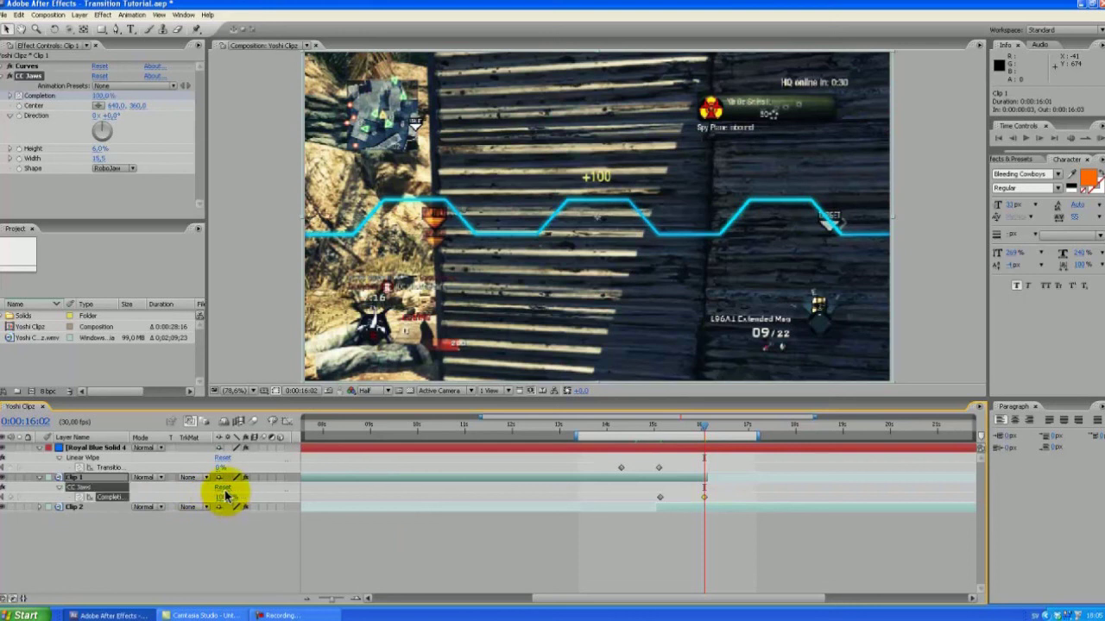
key(Return)
Review the jaw opening against the blue line at 0:00:15:15, 0:00:15:06 and 0:00:15:05.
click(678, 431)
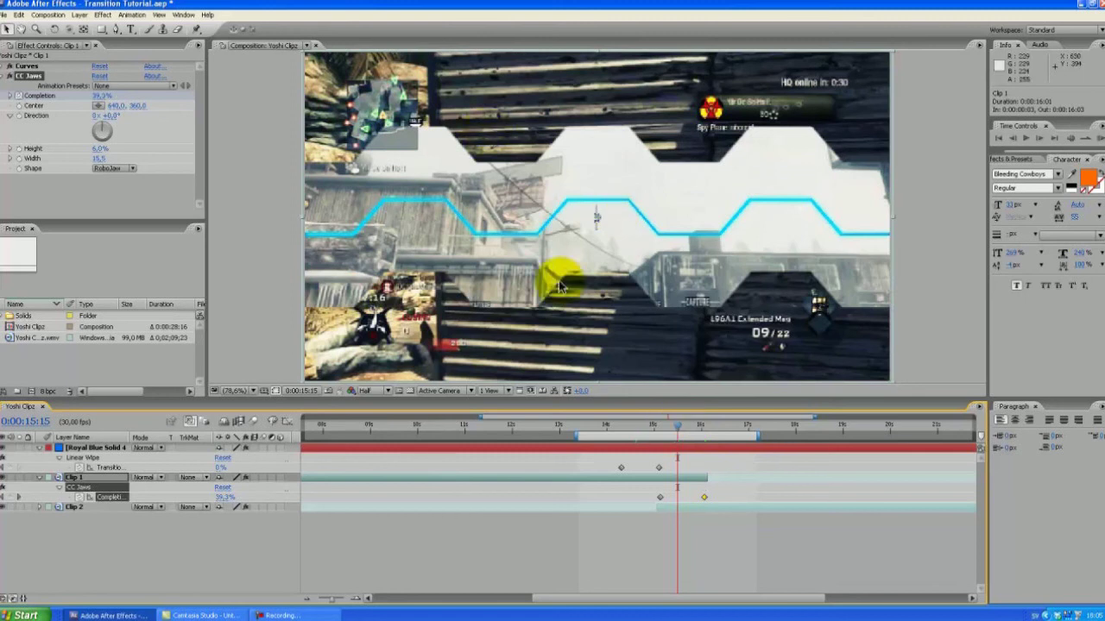
drag(673, 429, 664, 431)
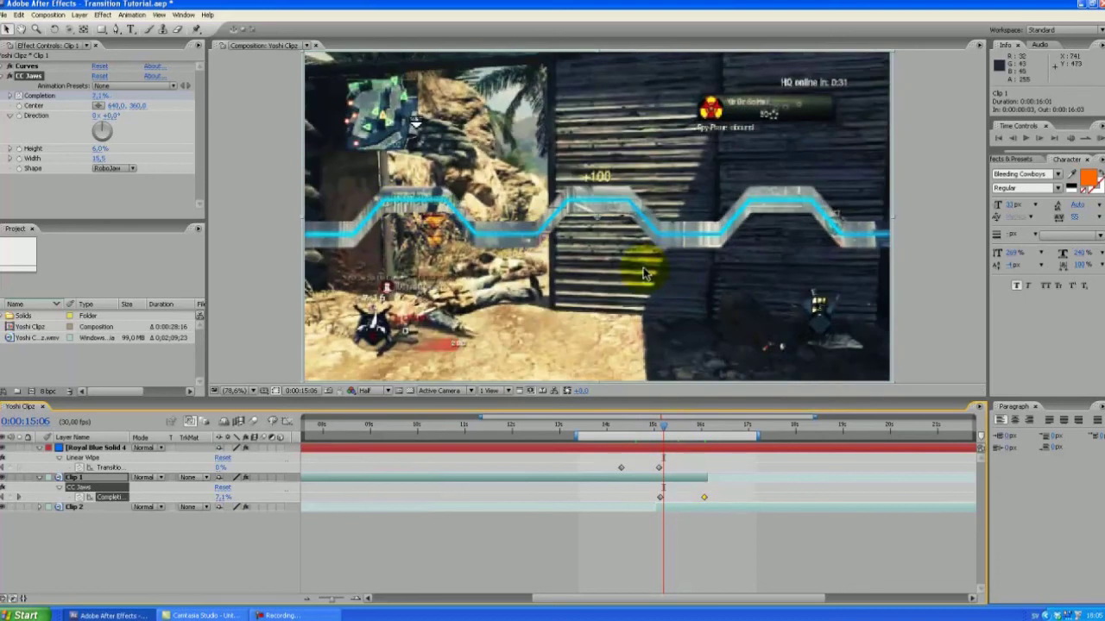
key(Page_Up)
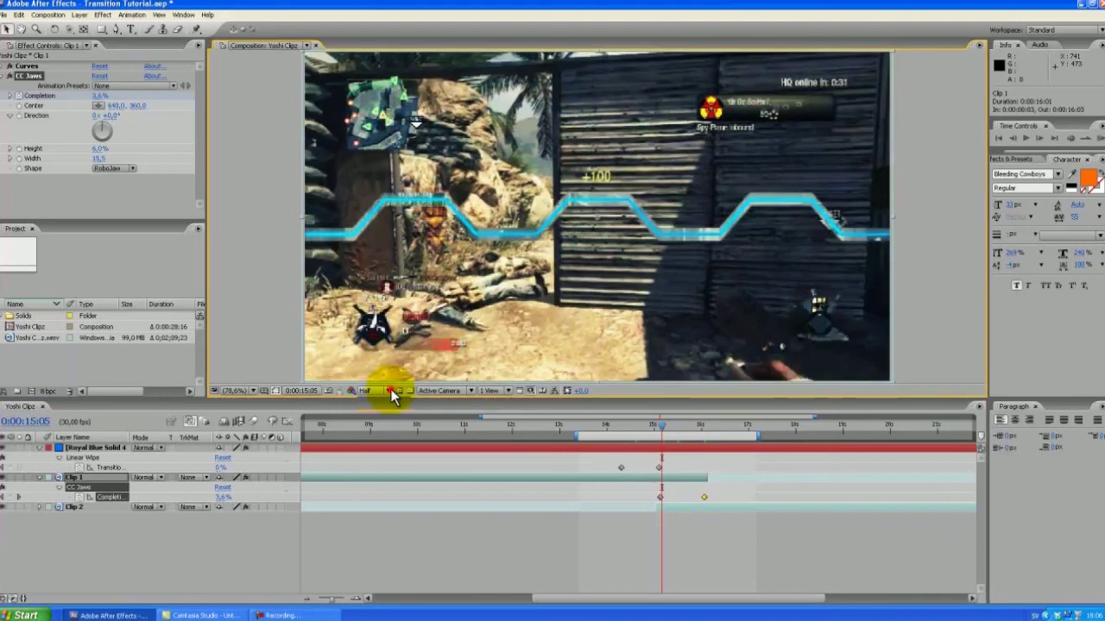
Lower the preview resolution to Quarter and compare frames 0:00:15:04 and 0:00:15:05 where the jaws start to open.
click(387, 390)
click(379, 431)
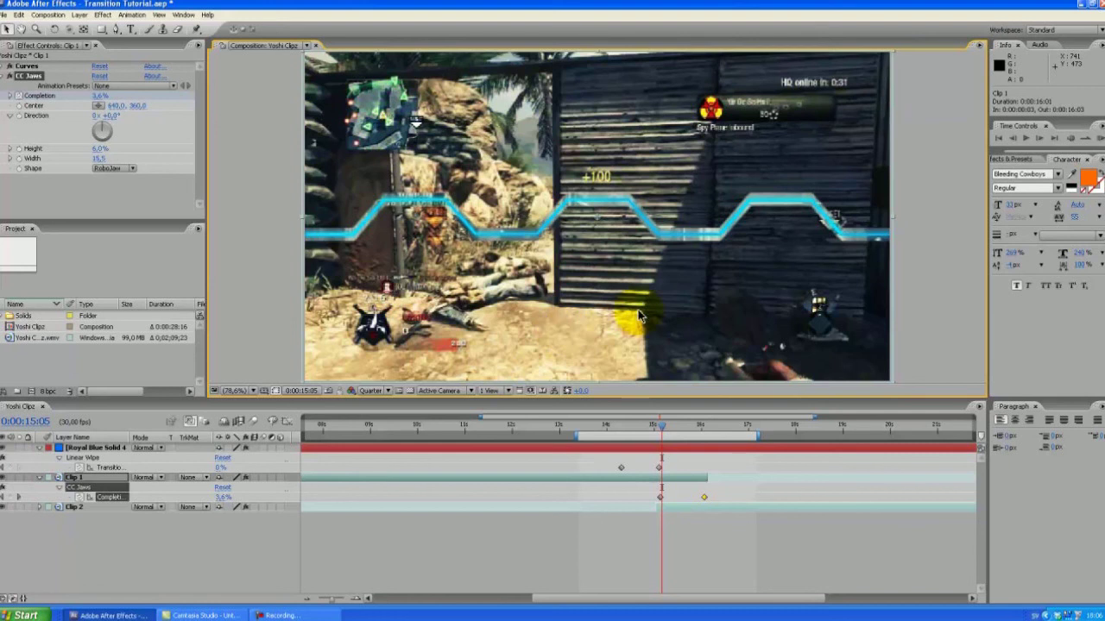
key(Page_Up)
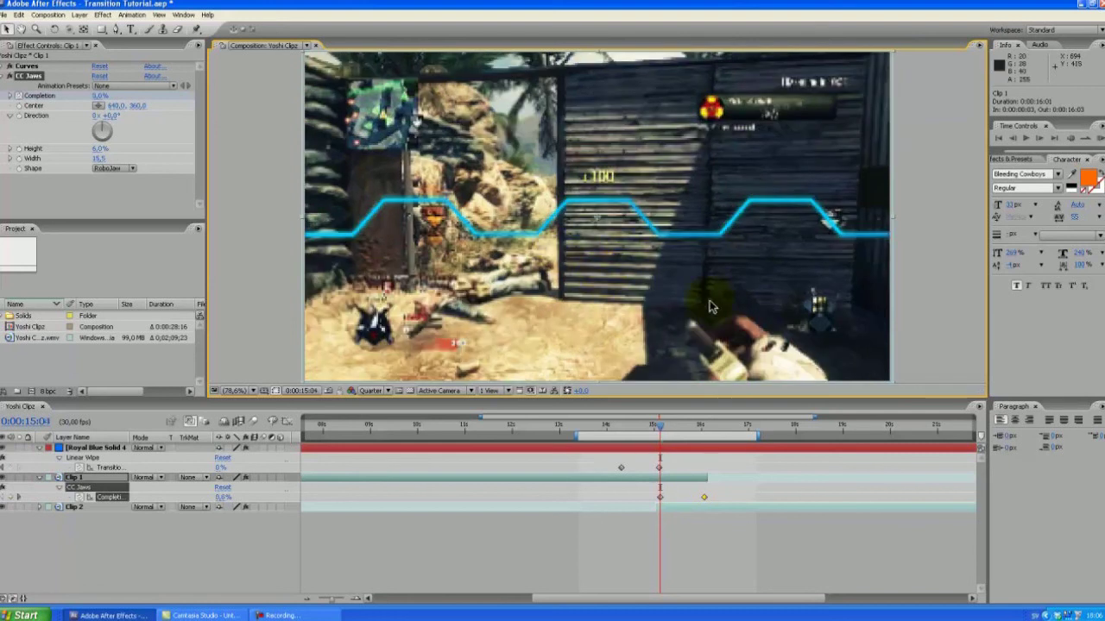
key(Page_Down)
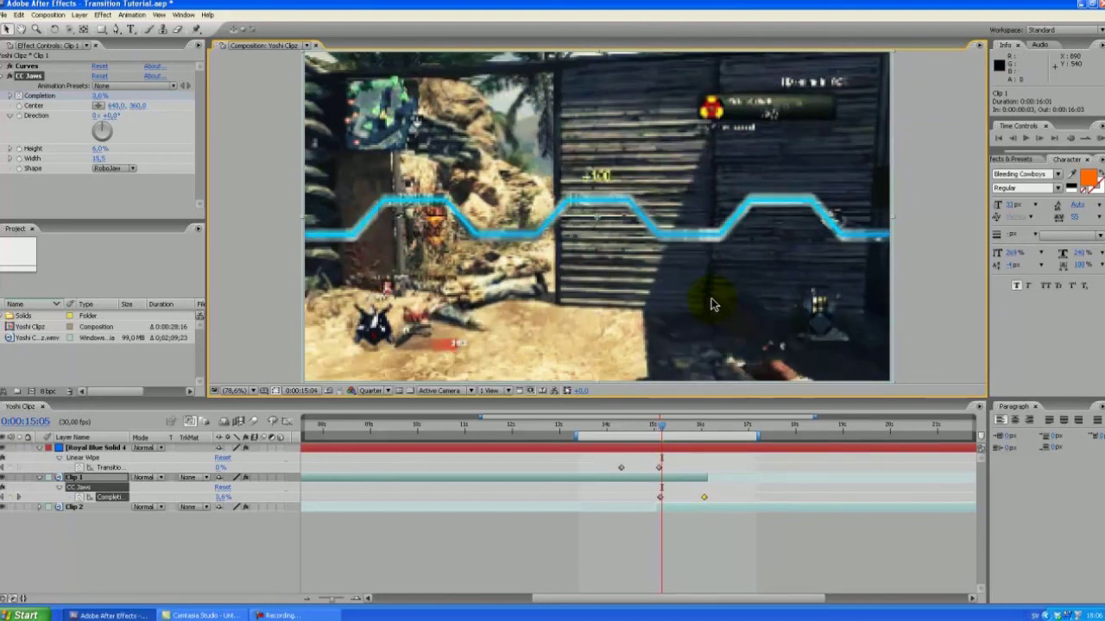
key(Page_Up)
Keyframe the blue solid's opacity at 100% on 0:00:15:04 and 0% on 0:00:15:05.
click(653, 451)
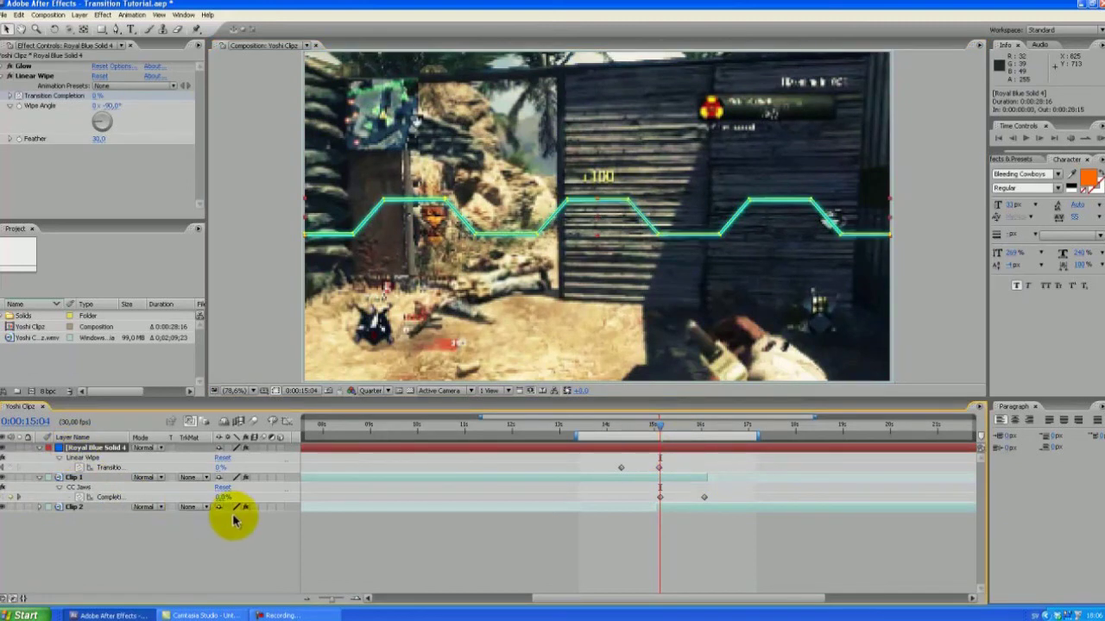
key(t)
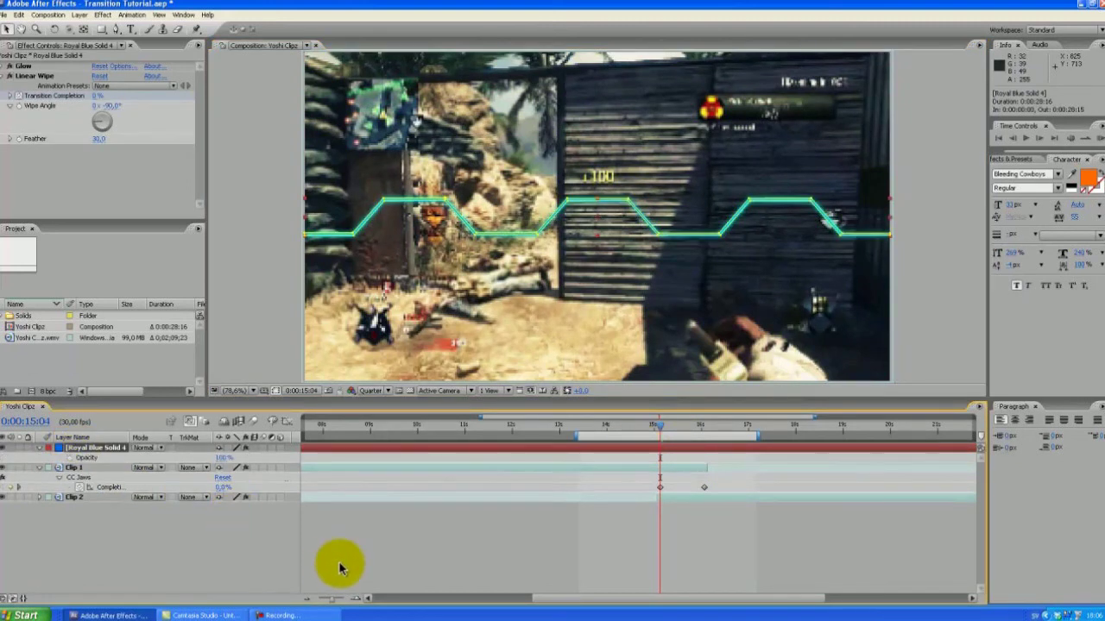
click(70, 459)
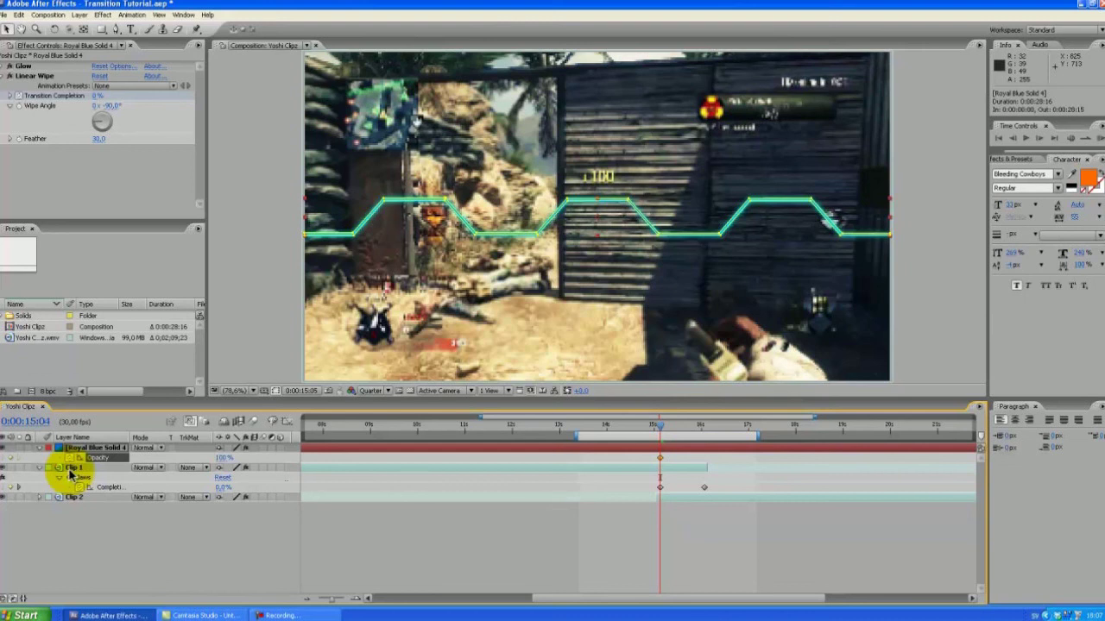
key(Page_Down)
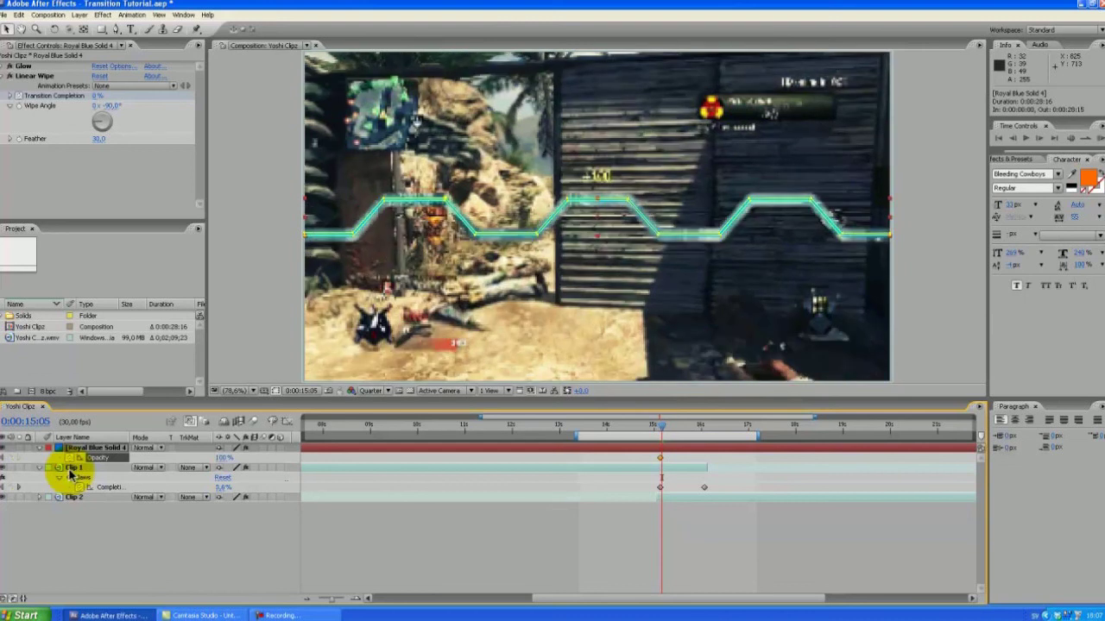
click(224, 457)
text(50)
key(Return)
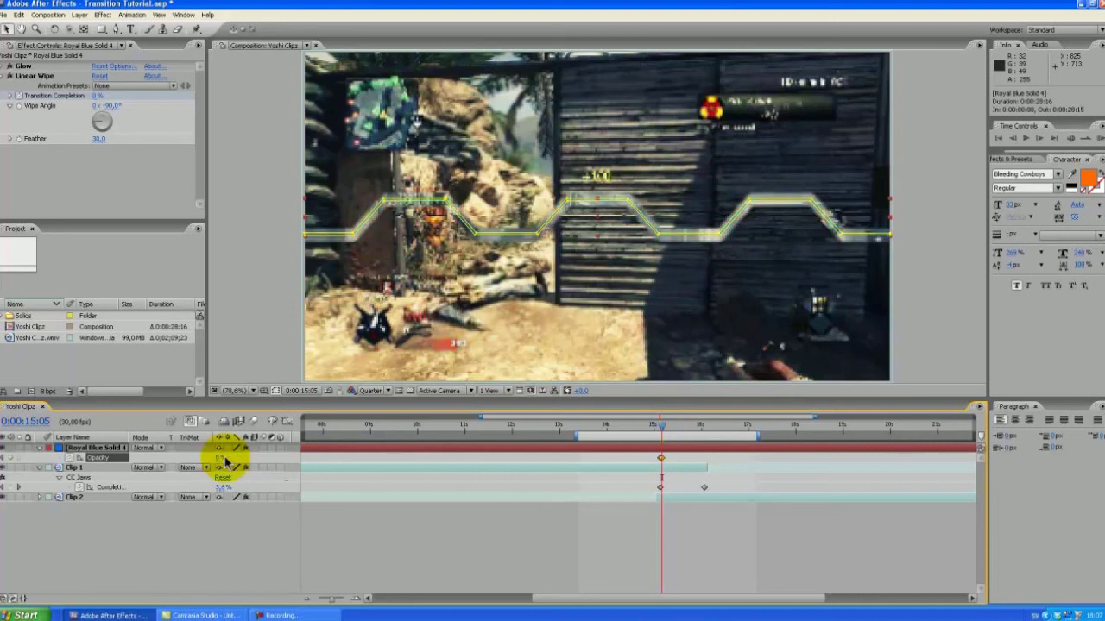
Check the blue line's opacity change frame by frame from 0:00:15:04 to 0:00:15:06 and collapse the solid's opacity property.
key(Page_Up)
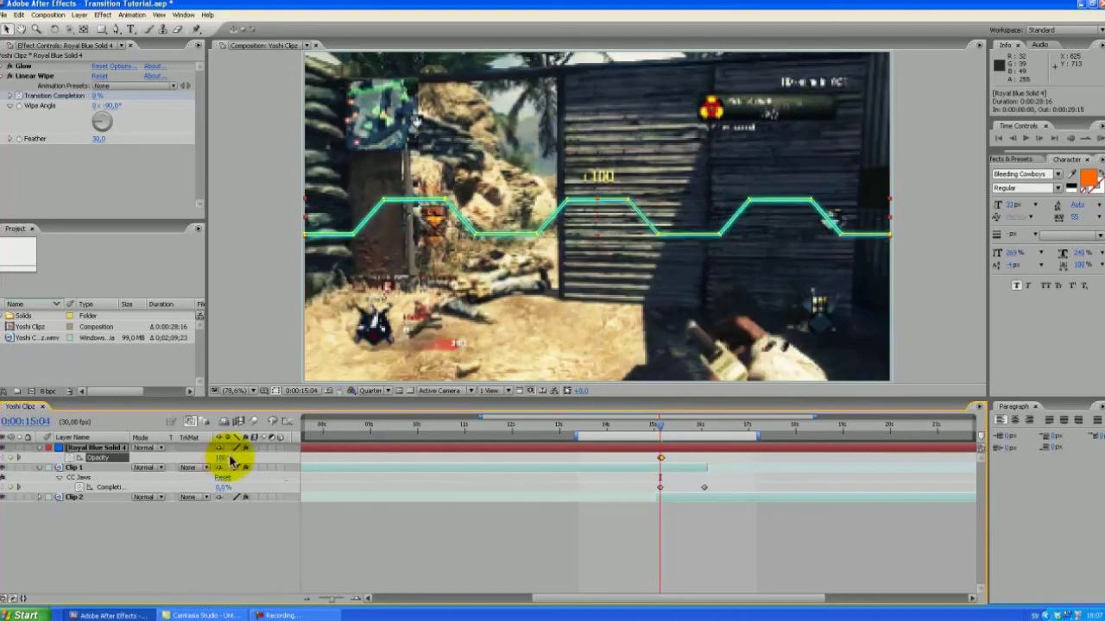
click(235, 561)
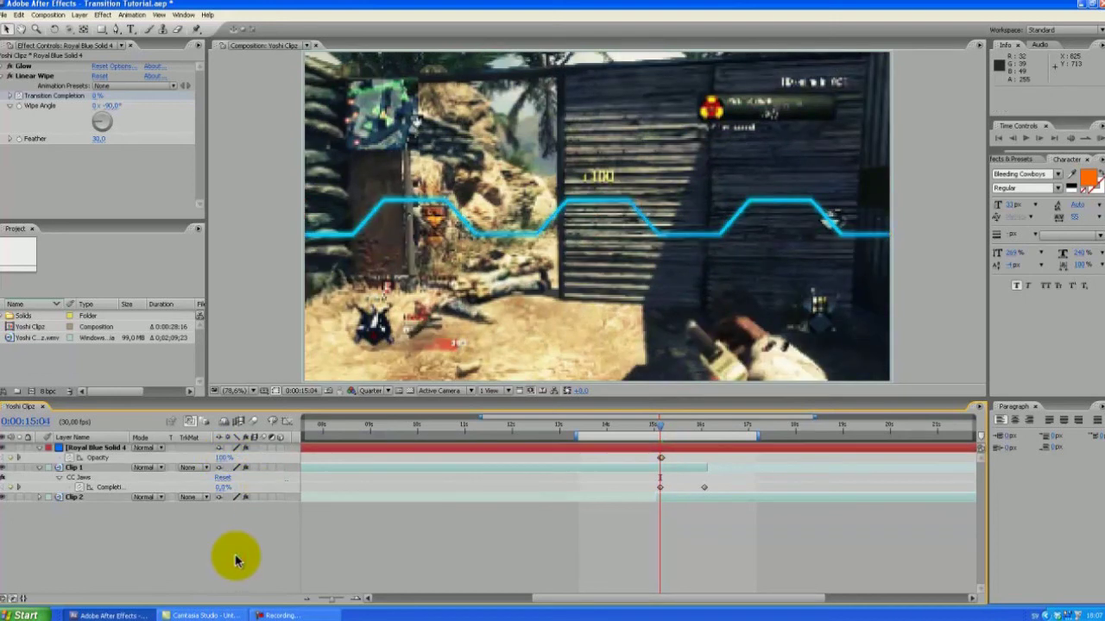
key(Page_Down)
key(Page_Down)
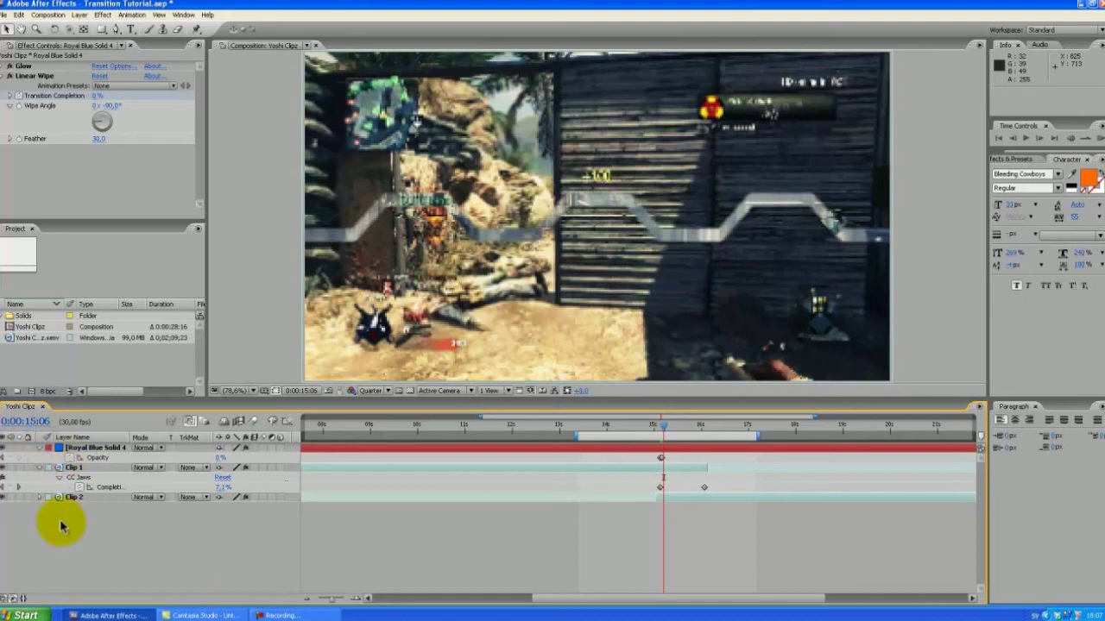
key(t)
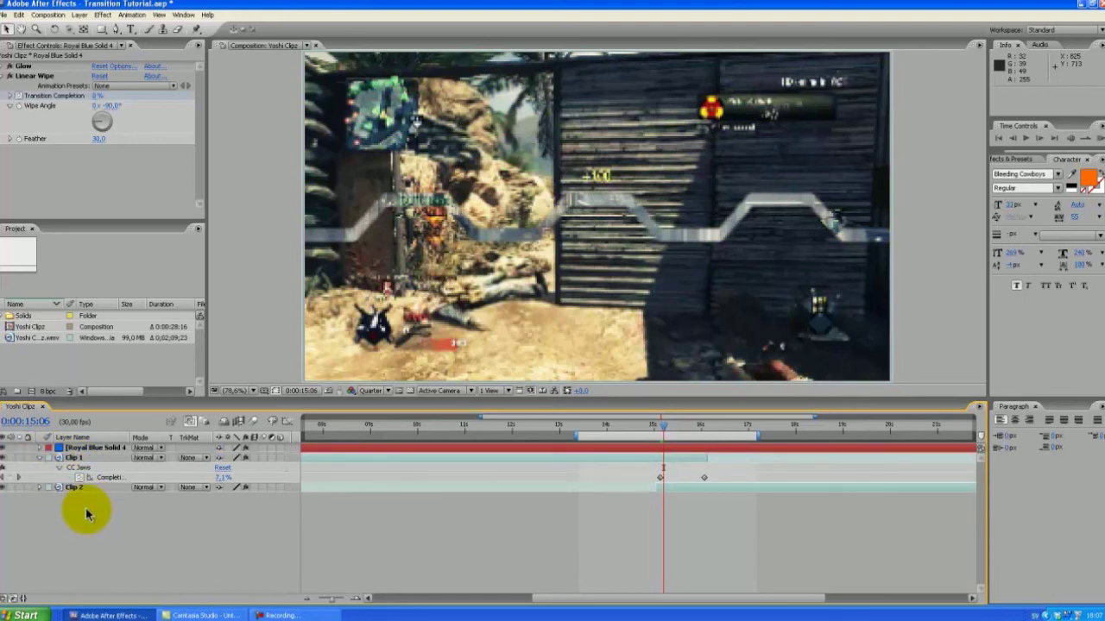